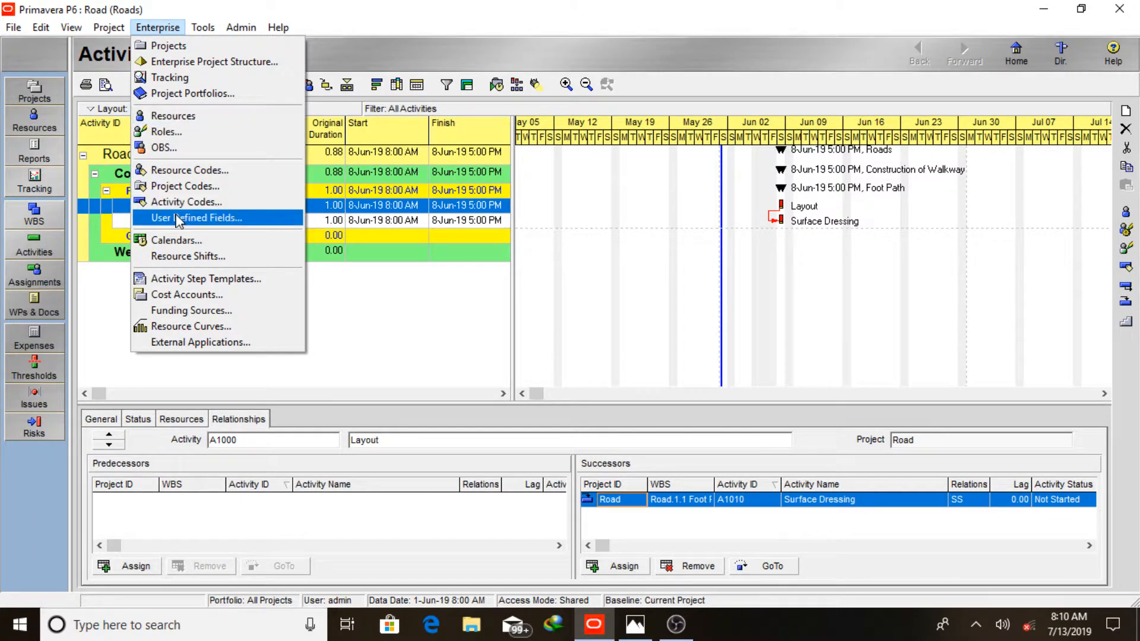
Open the global calendars and add a new calendar copied from Standard 5 Day Workweek
click(182, 241)
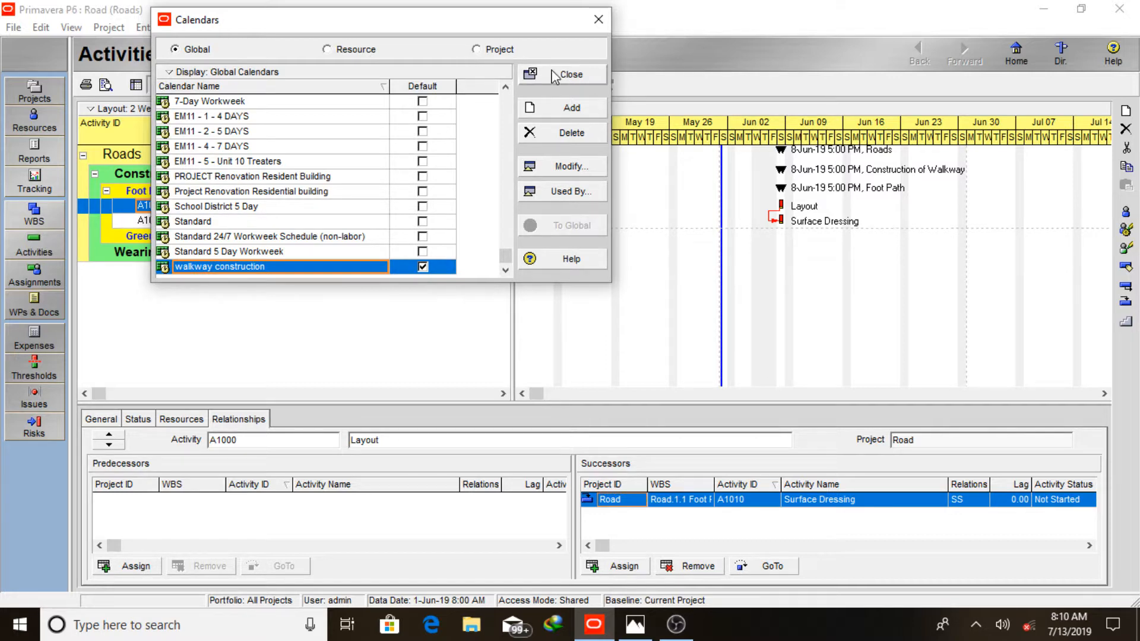
click(570, 109)
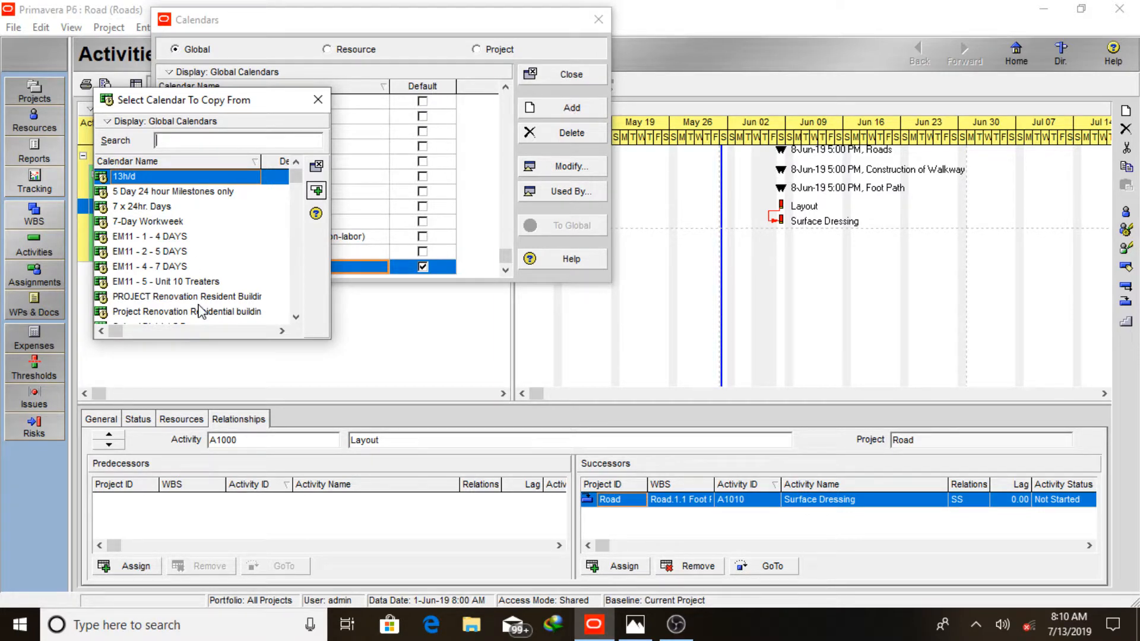
click(296, 318)
click(296, 317)
click(296, 317)
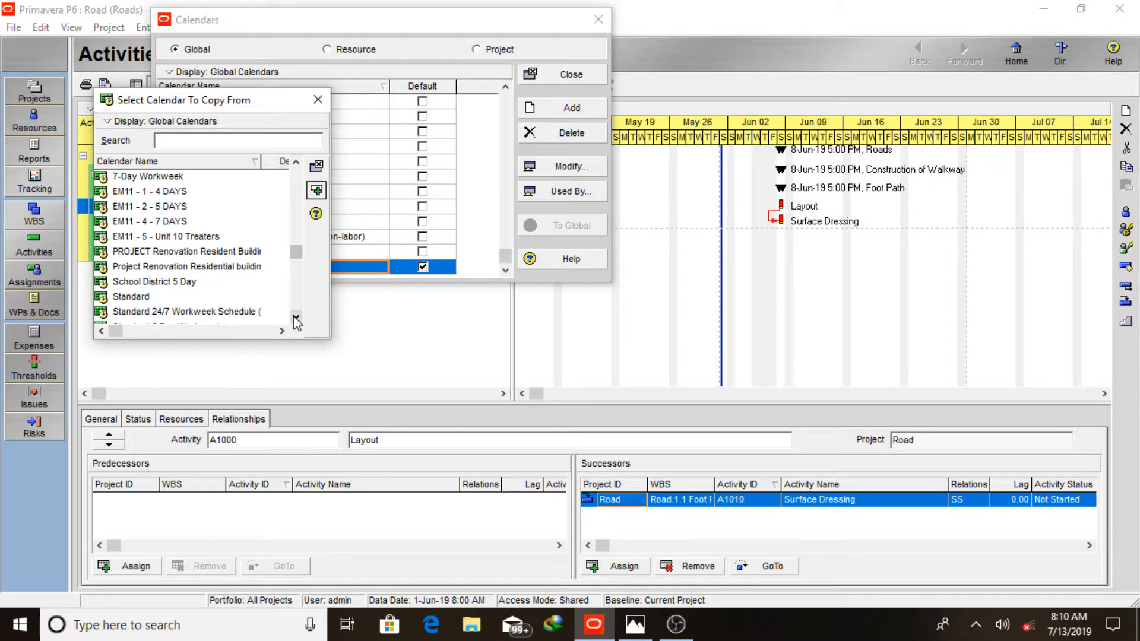
click(296, 317)
click(296, 317)
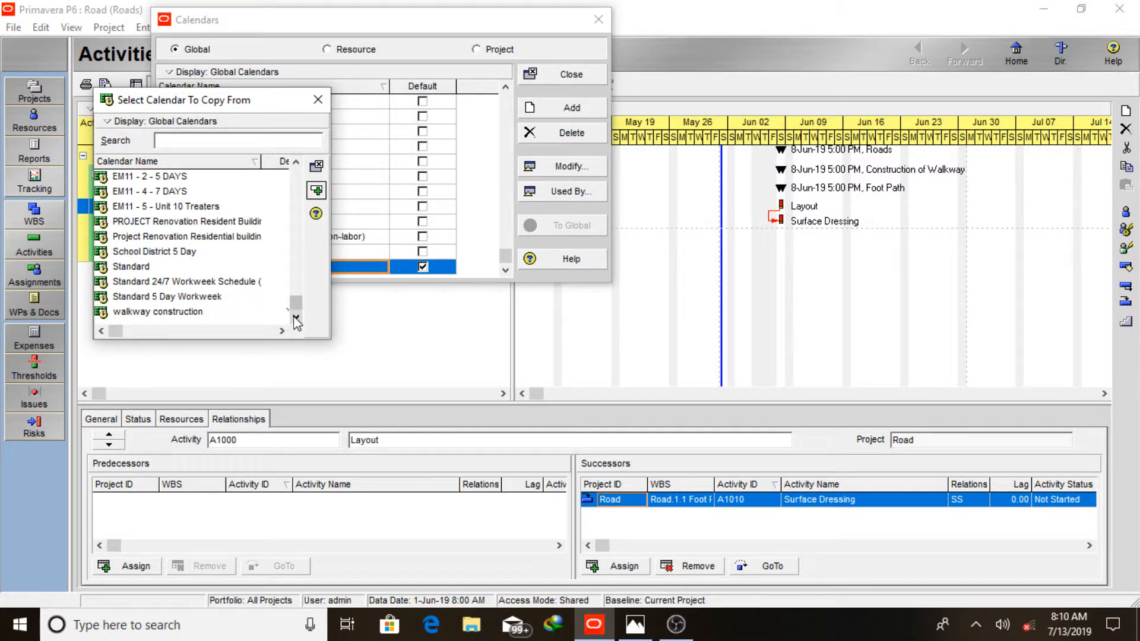
click(170, 299)
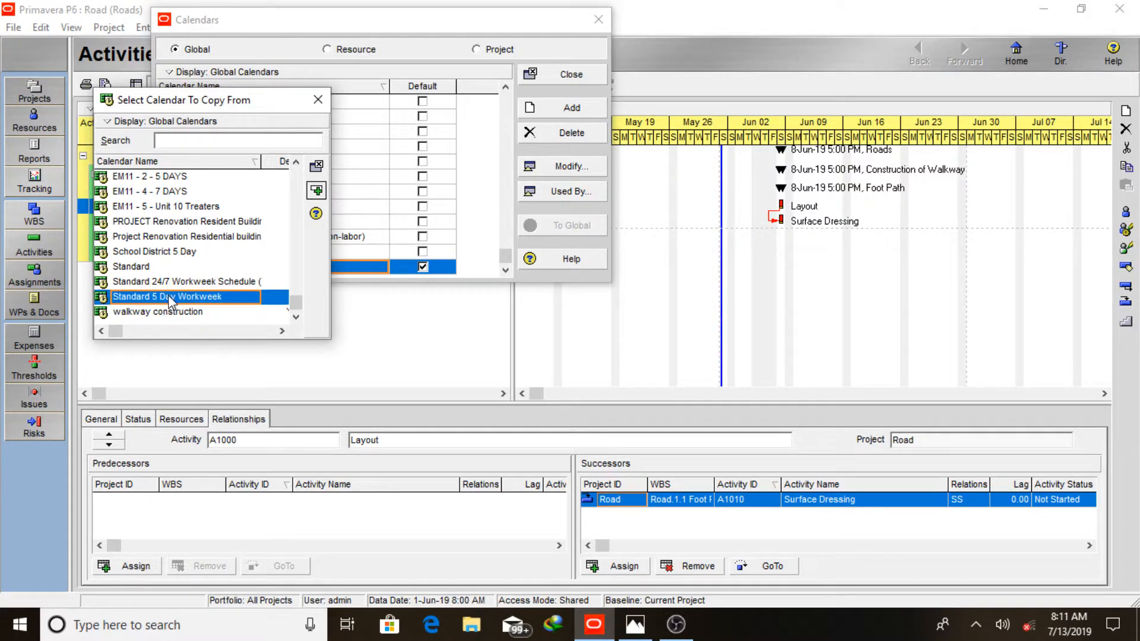
click(317, 192)
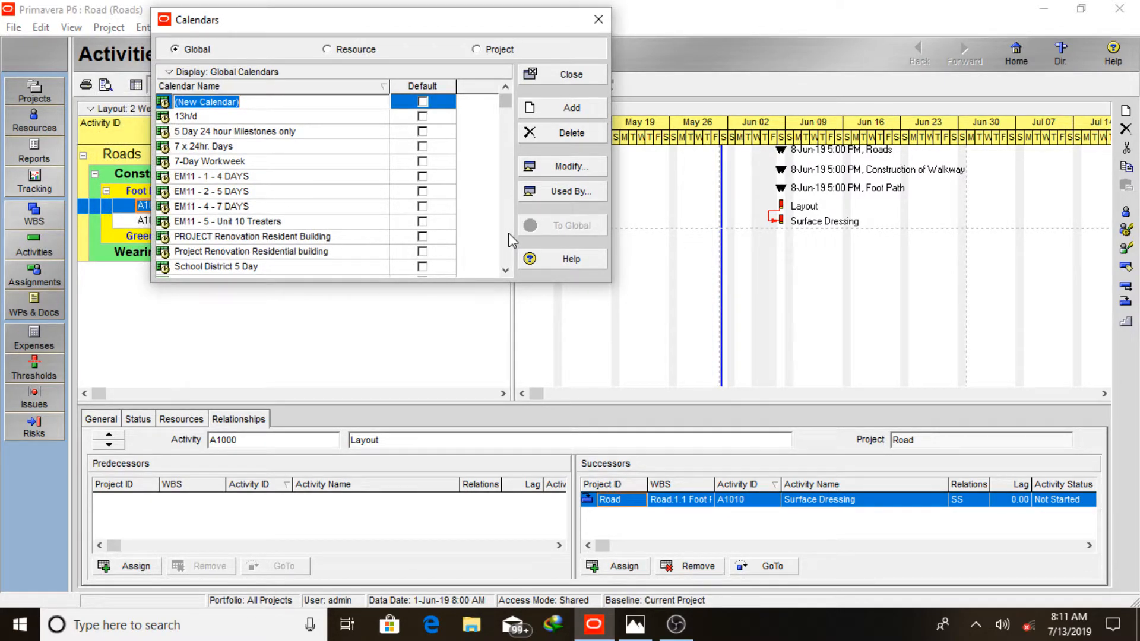
Add a second global calendar, also copied from Standard 5 Day Workweek
click(555, 114)
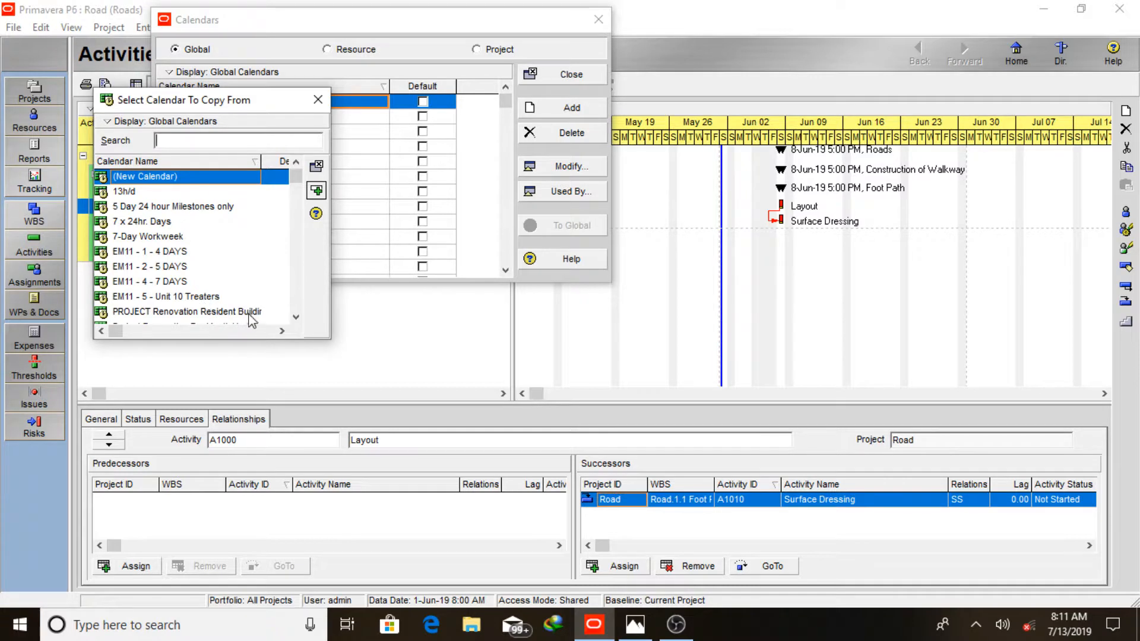
click(297, 317)
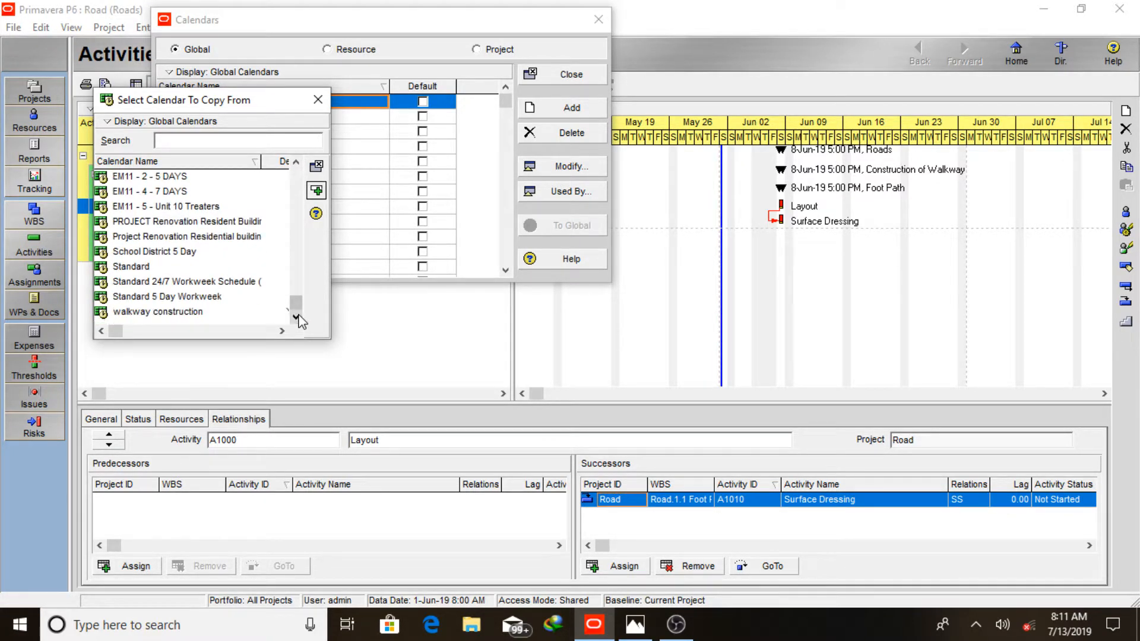
click(230, 299)
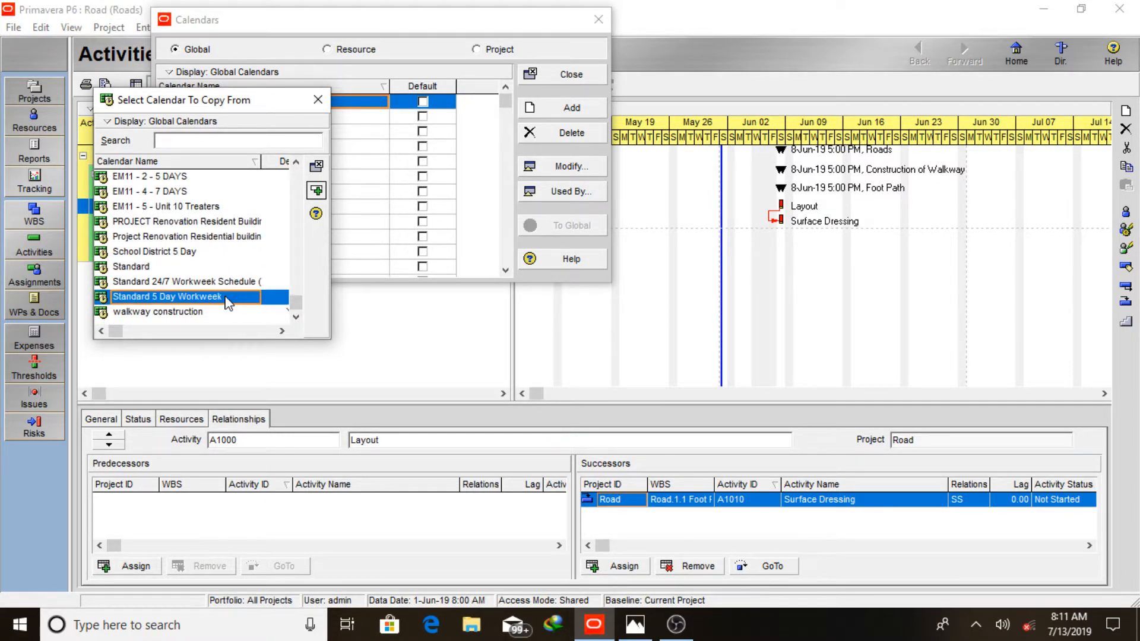
click(317, 191)
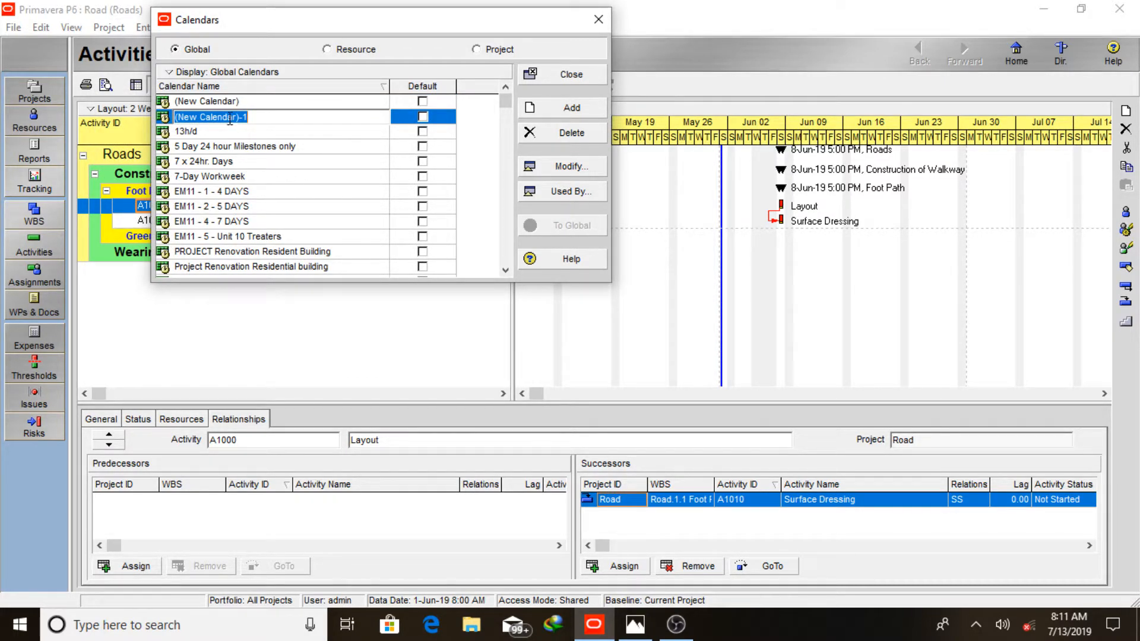
Rename the second new calendar to Walkway CONSTRUCTION-1
click(274, 115)
key(BackSpace)
key(BackSpace)
key(BackSpace)
key(BackSpace)
key(BackSpace)
key(BackSpace)
key(BackSpace)
key(BackSpace)
key(BackSpace)
key(BackSpace)
key(BackSpace)
key(BackSpace)
key(BackSpace)
key(BackSpace)
key(BackSpace)
key(BackSpace)
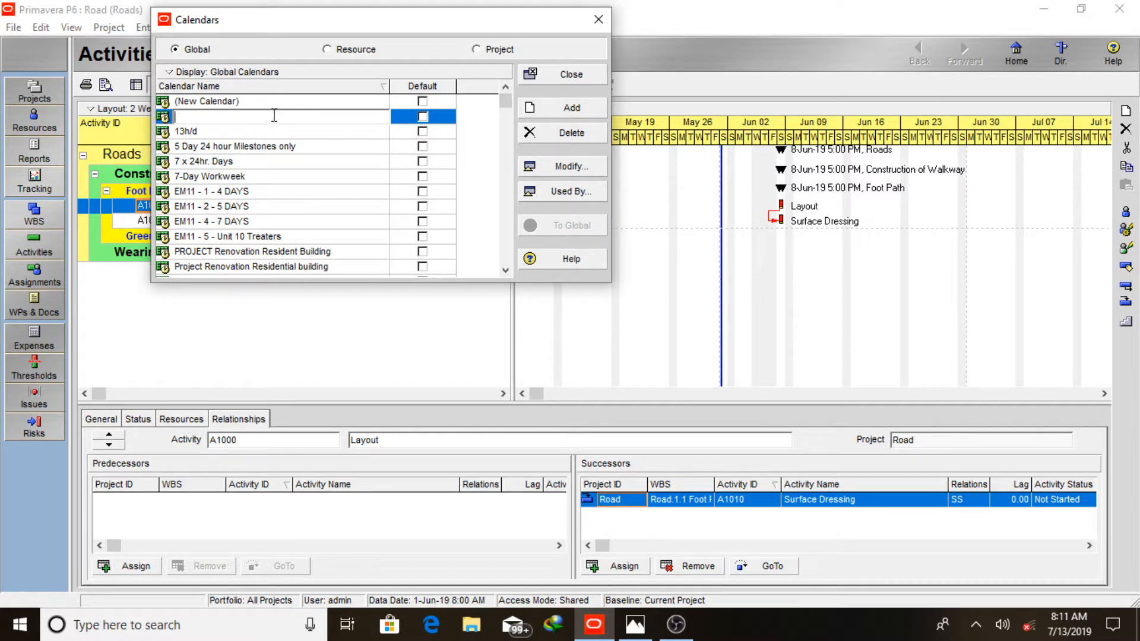
text(Walkway CONSTR)
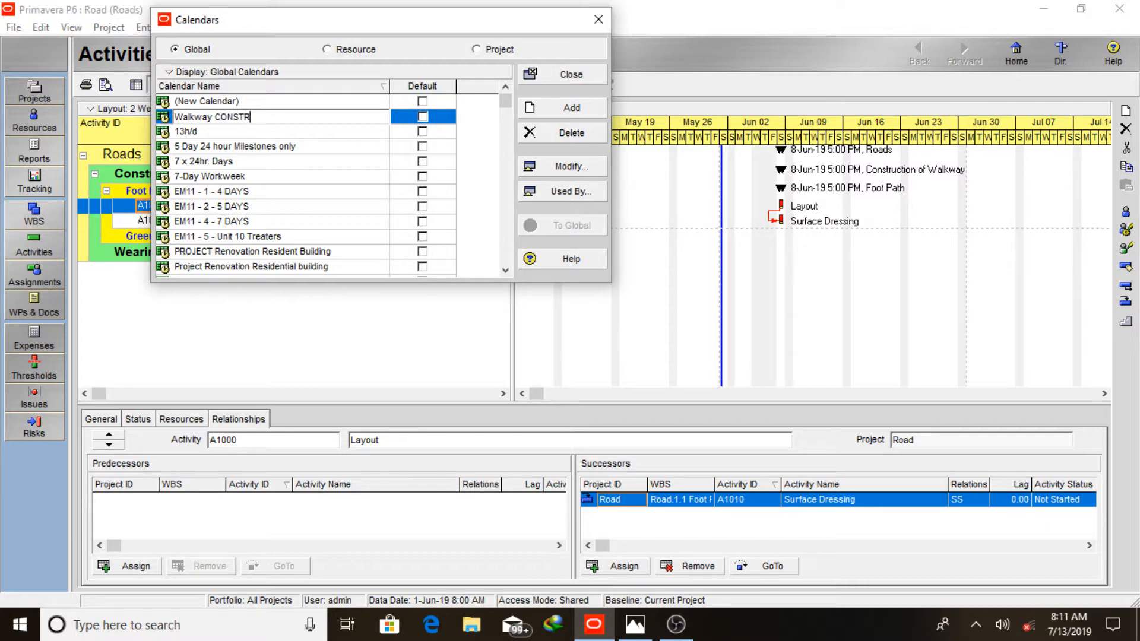
text(UCTION)
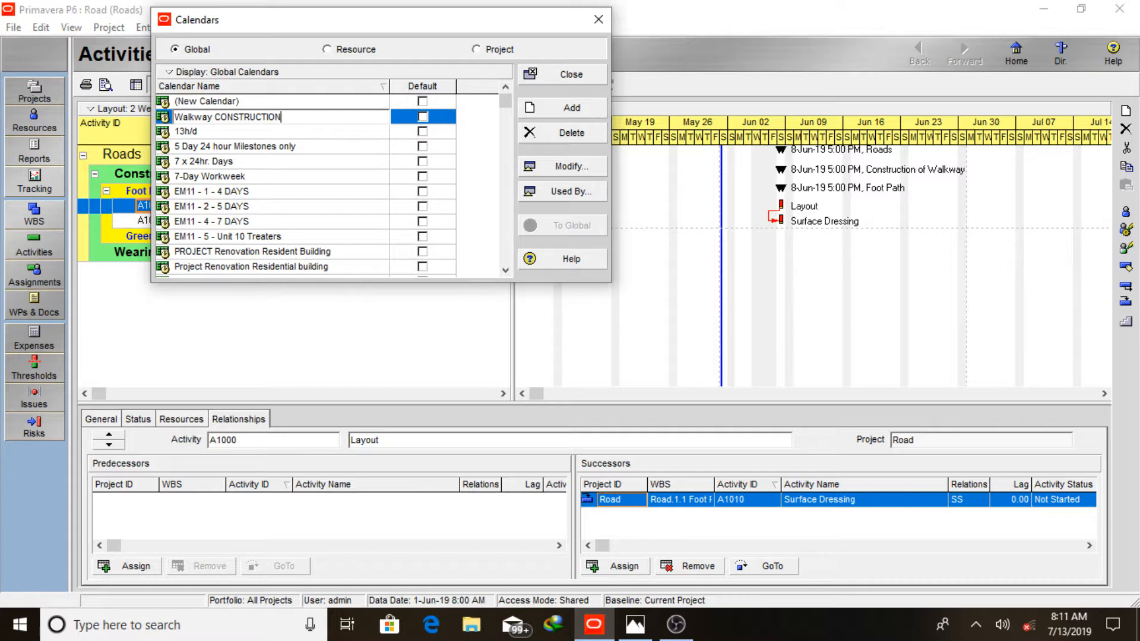
click(424, 124)
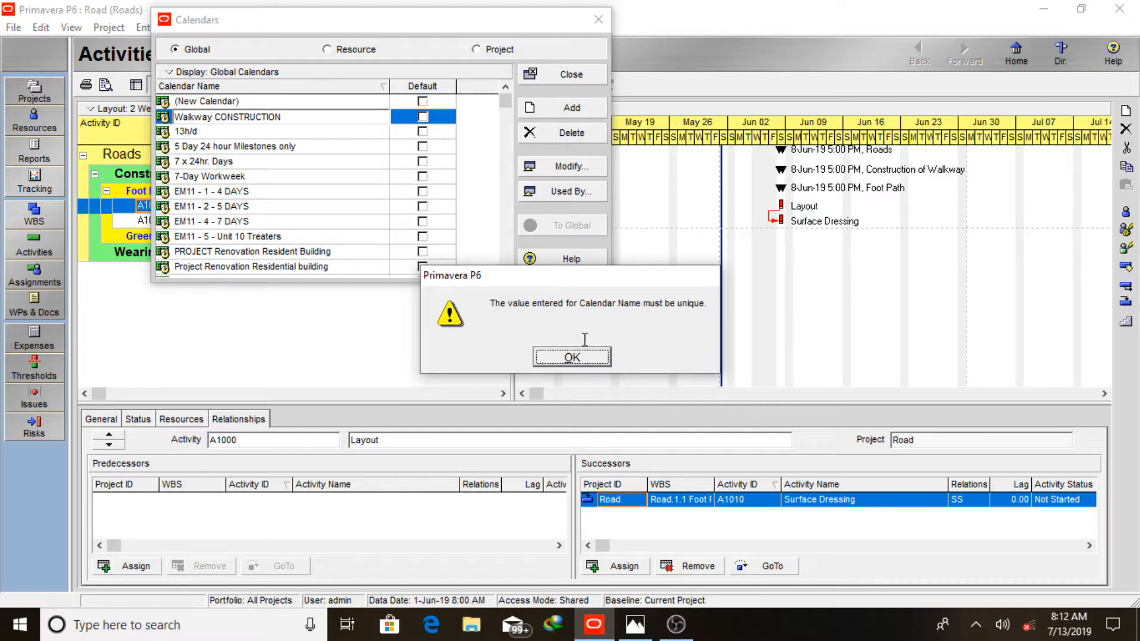
click(578, 356)
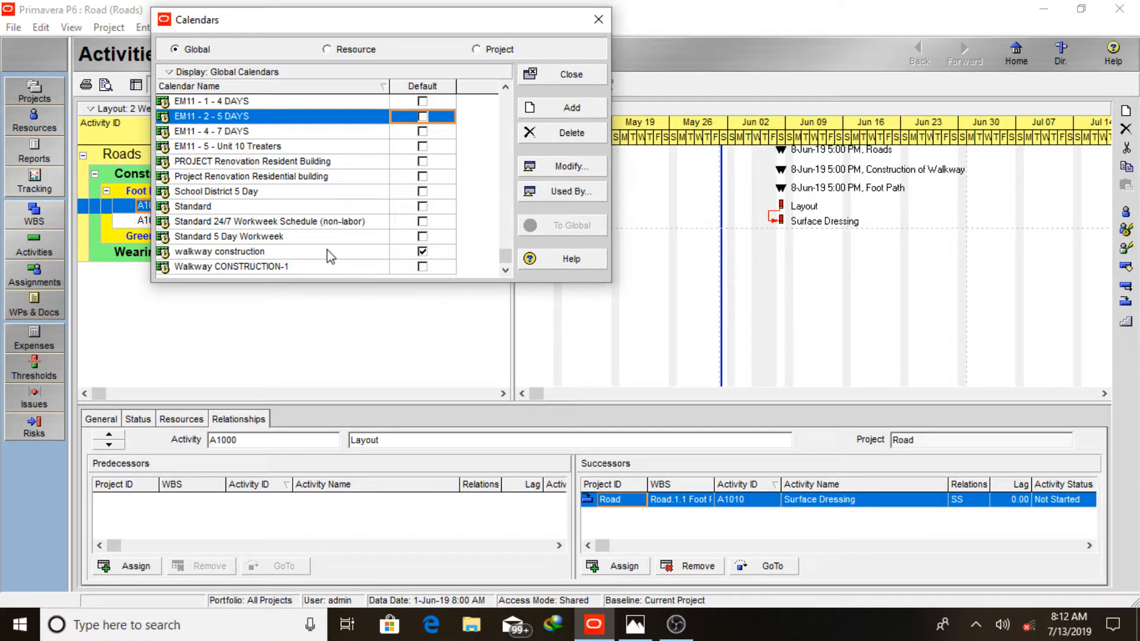
Make Walkway CONSTRUCTION-1 the default global calendar instead of walkway construction
click(504, 272)
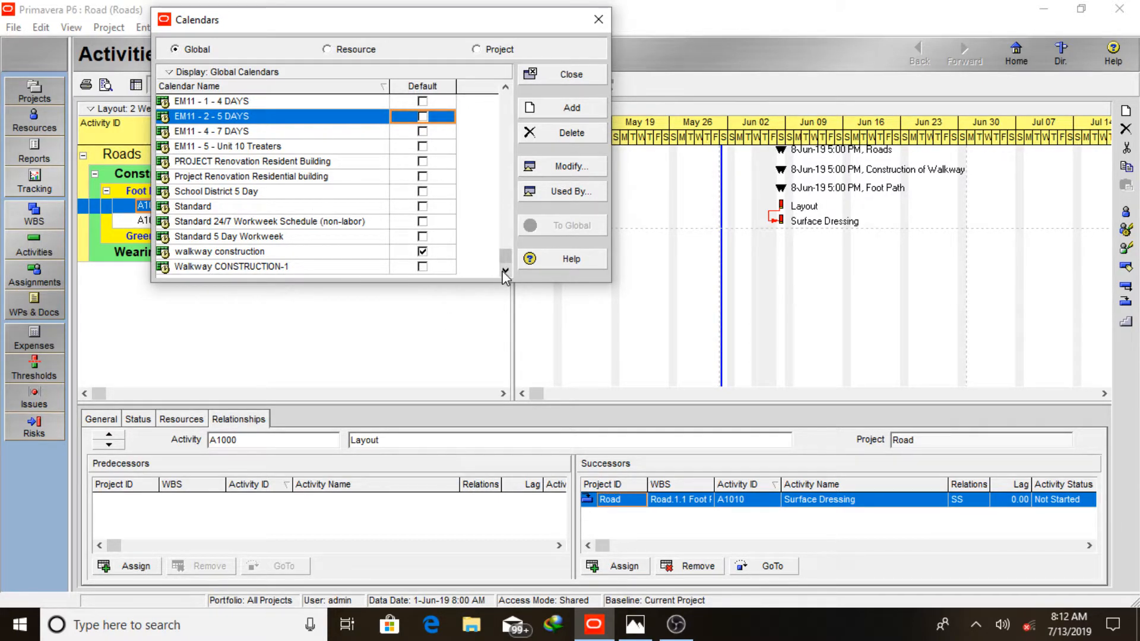
click(349, 268)
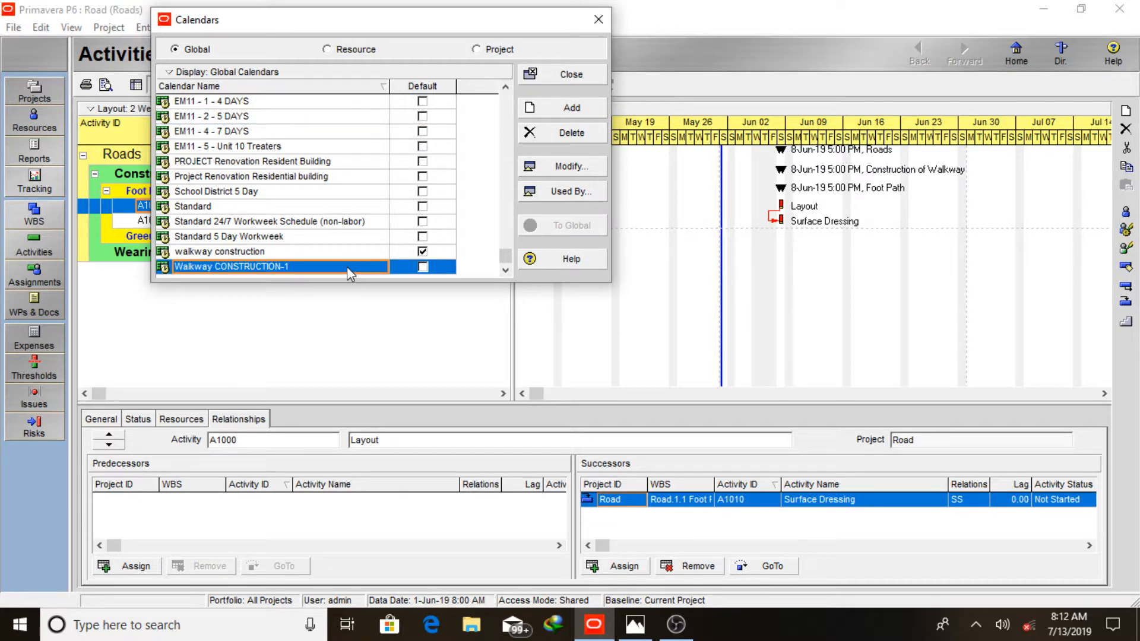
click(421, 270)
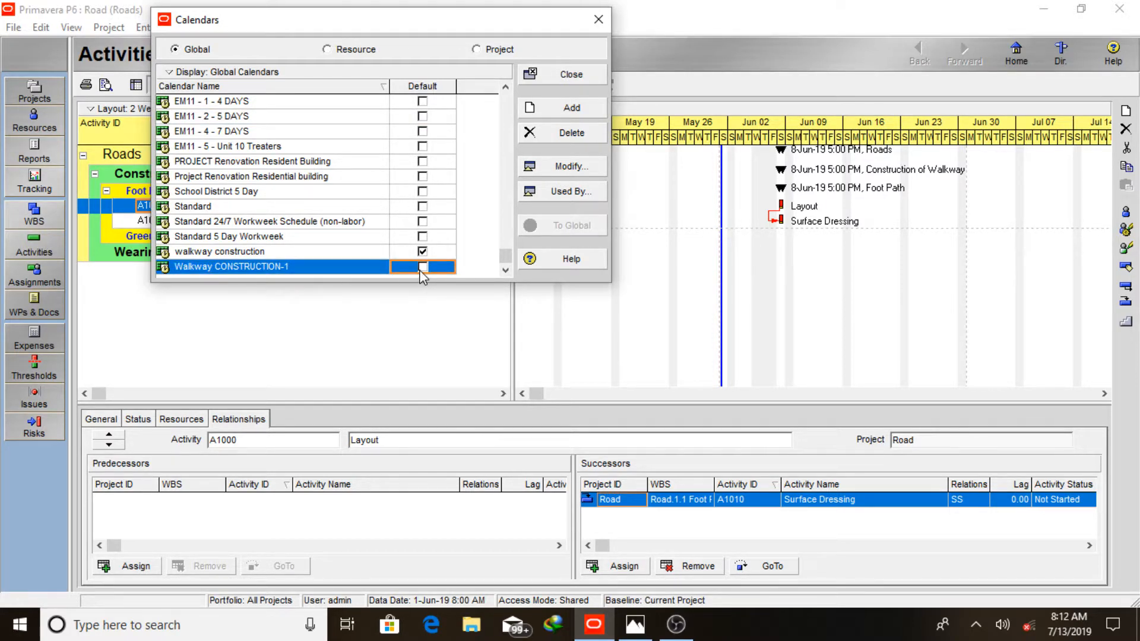
click(425, 249)
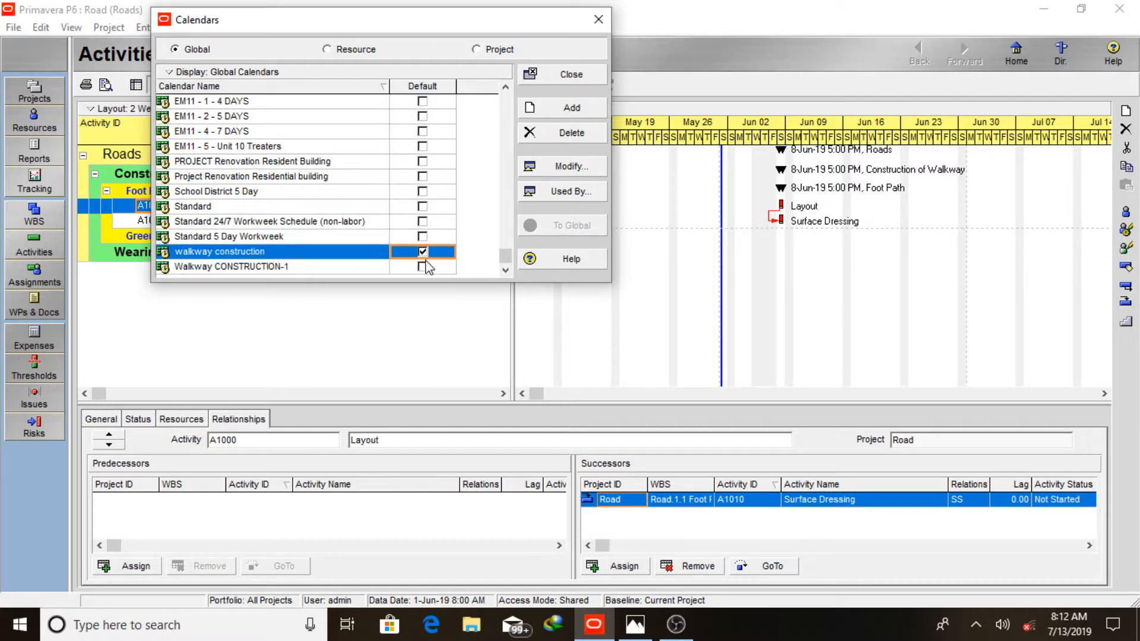
click(426, 266)
click(423, 268)
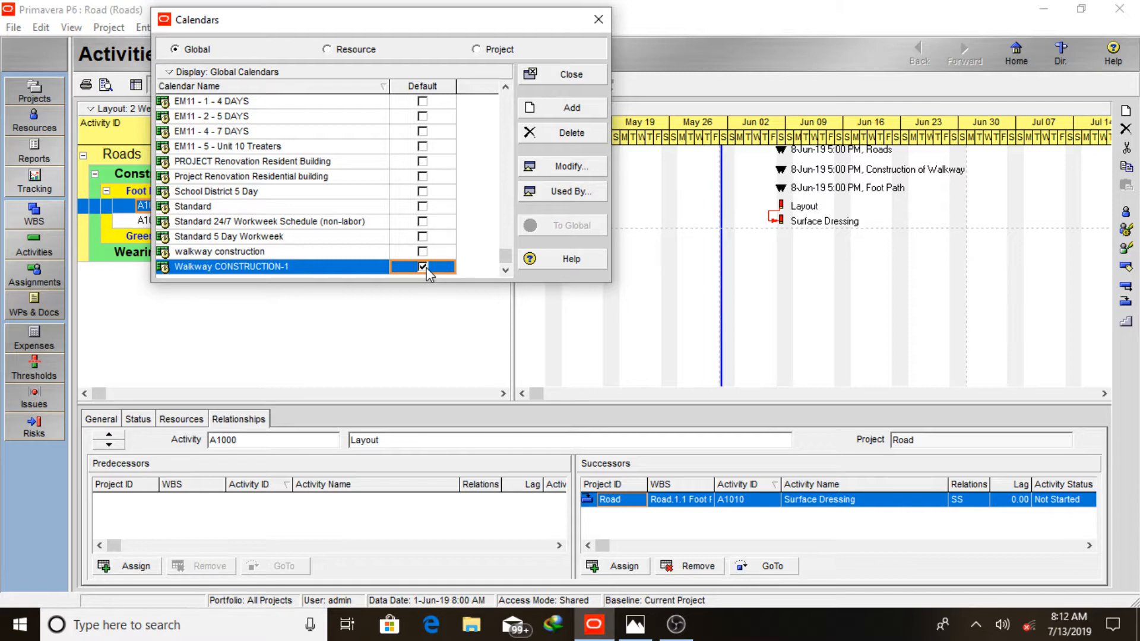
Switch Walkway CONSTRUCTION-1 to detailed work hours/day and mark the 0:00–0:30 slot as work for Monday through Saturday in its workweek
click(561, 173)
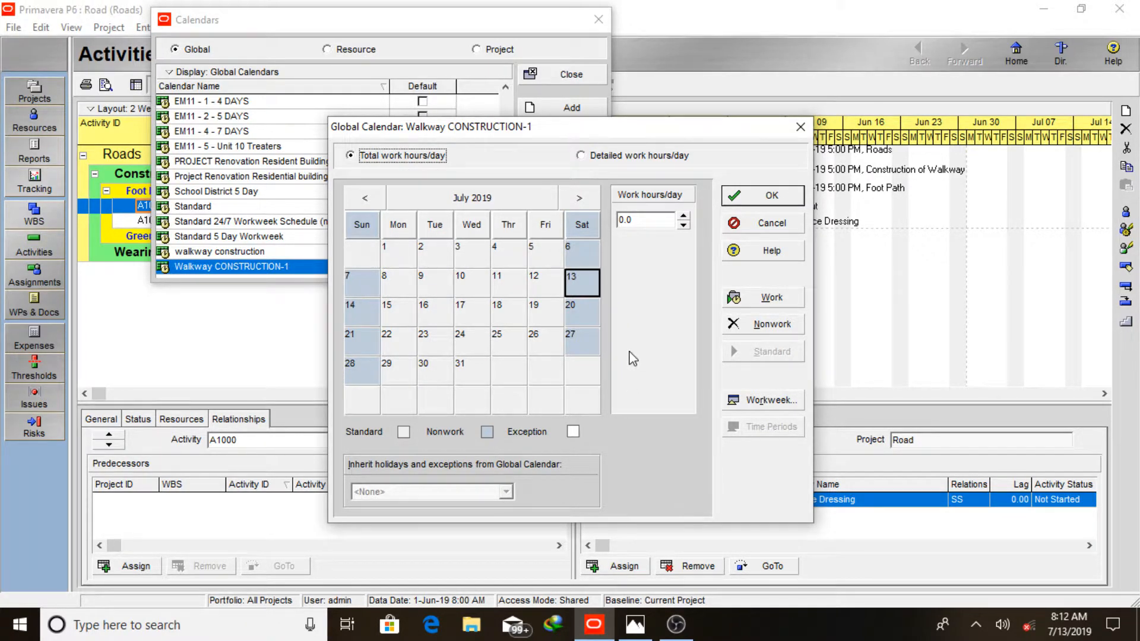
click(581, 156)
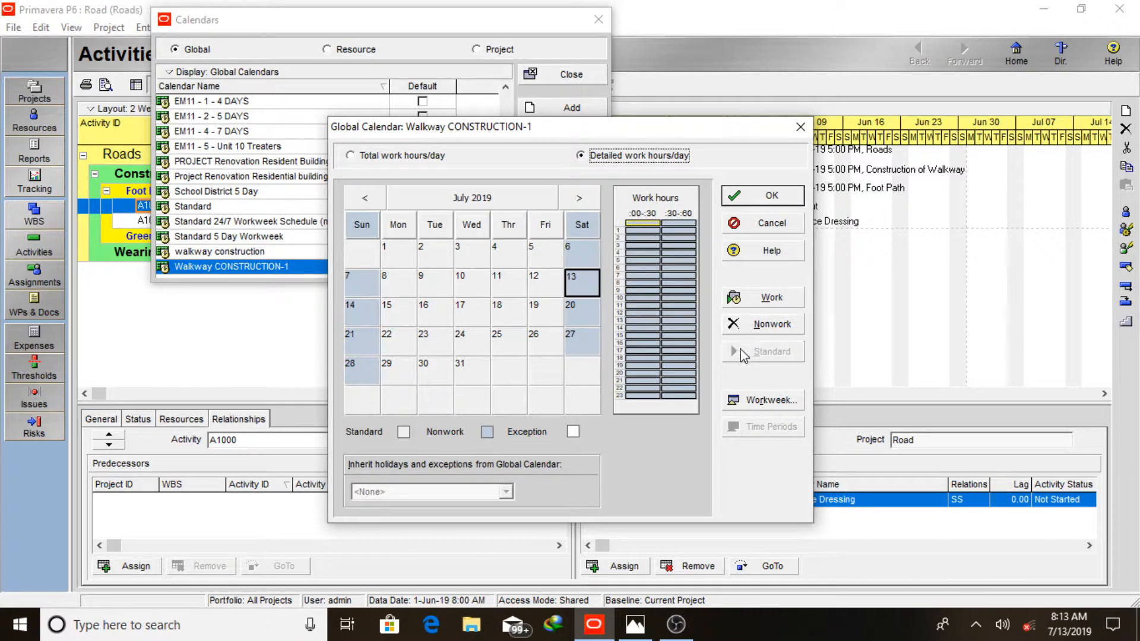
click(762, 401)
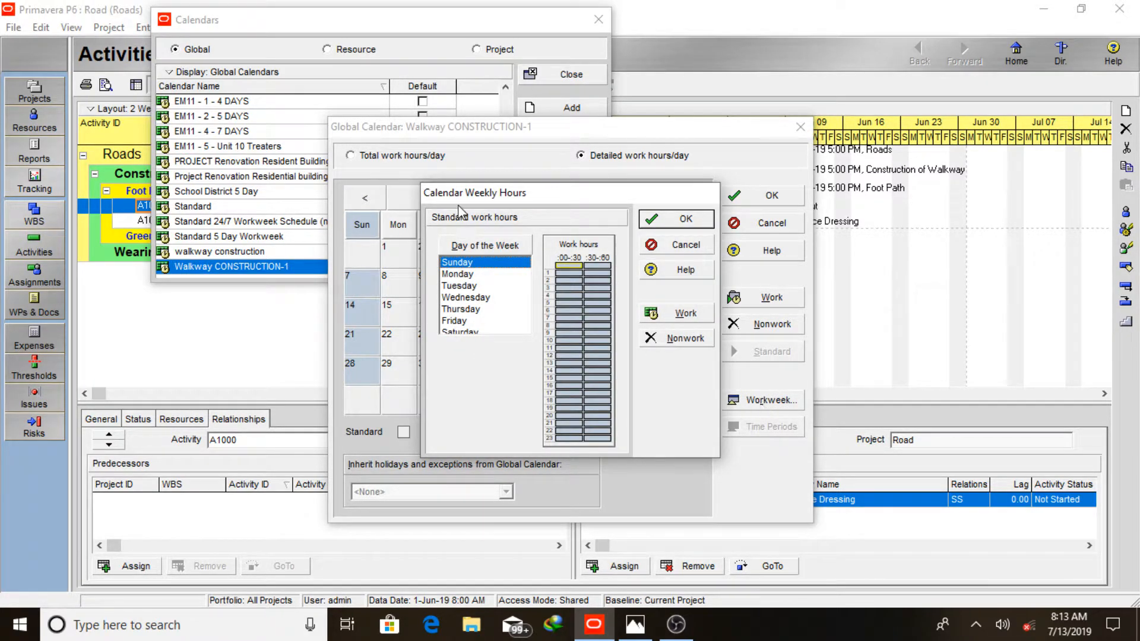
click(468, 274)
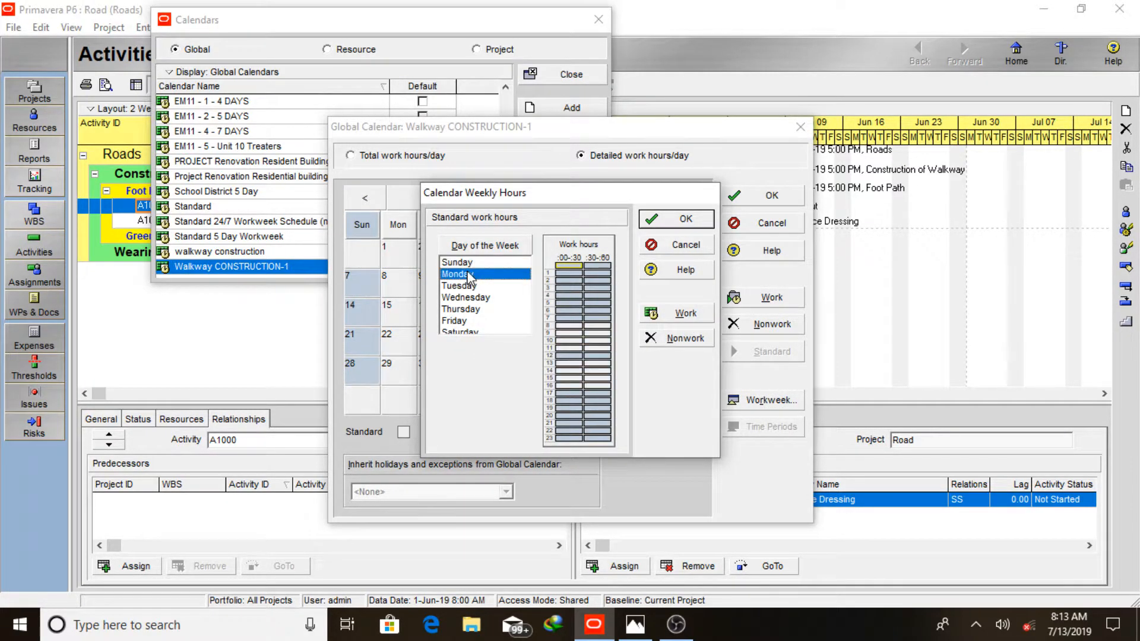
drag(469, 275, 473, 327)
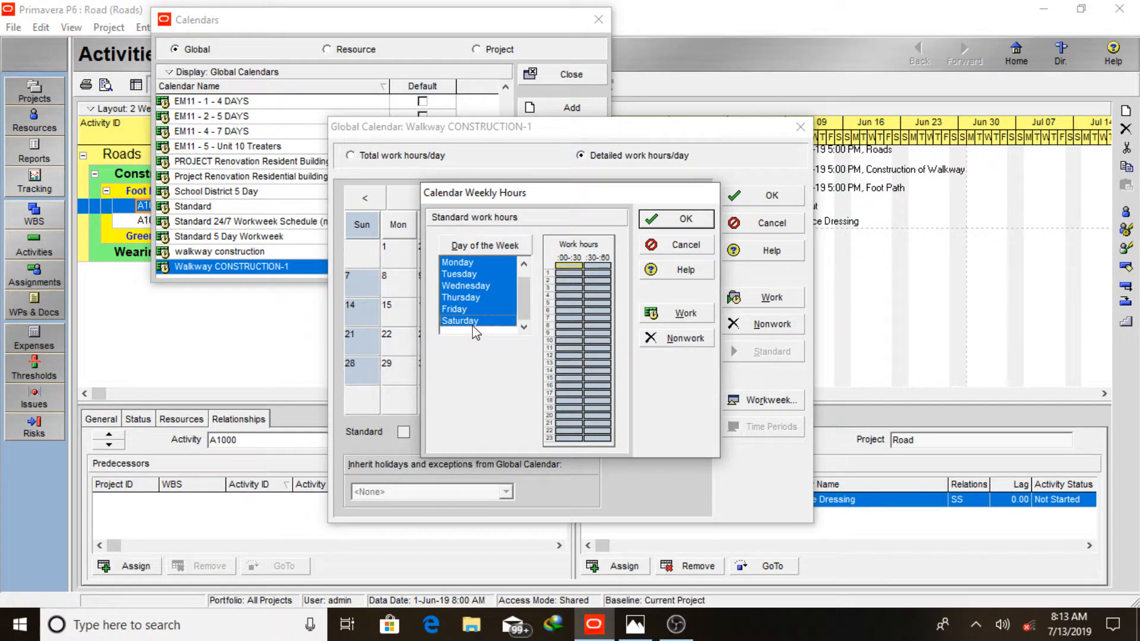
click(686, 314)
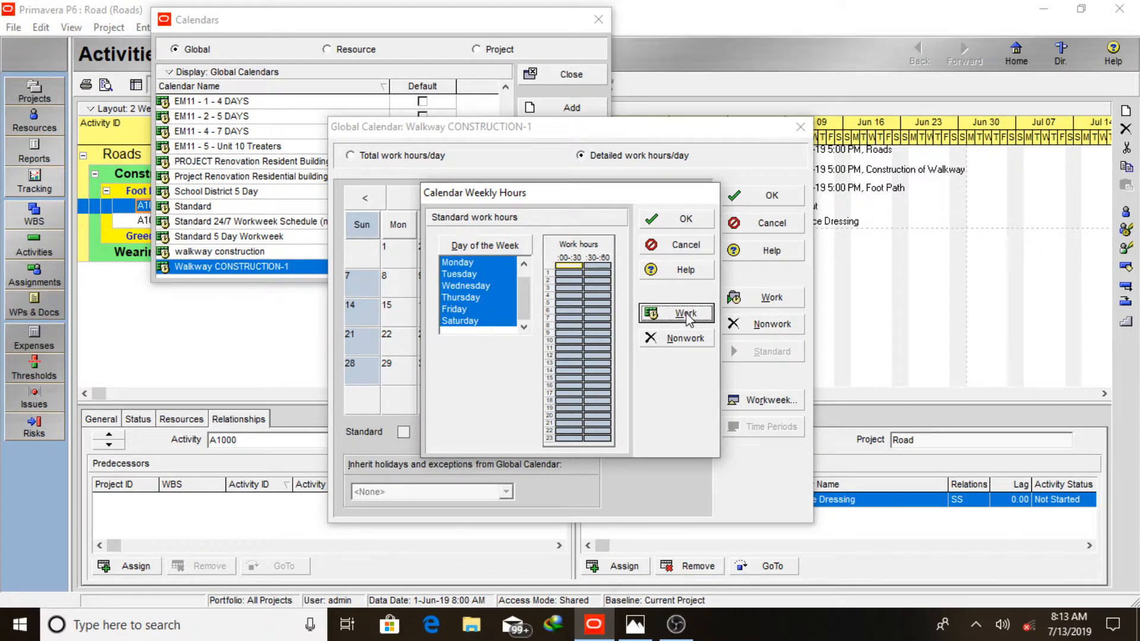
click(671, 224)
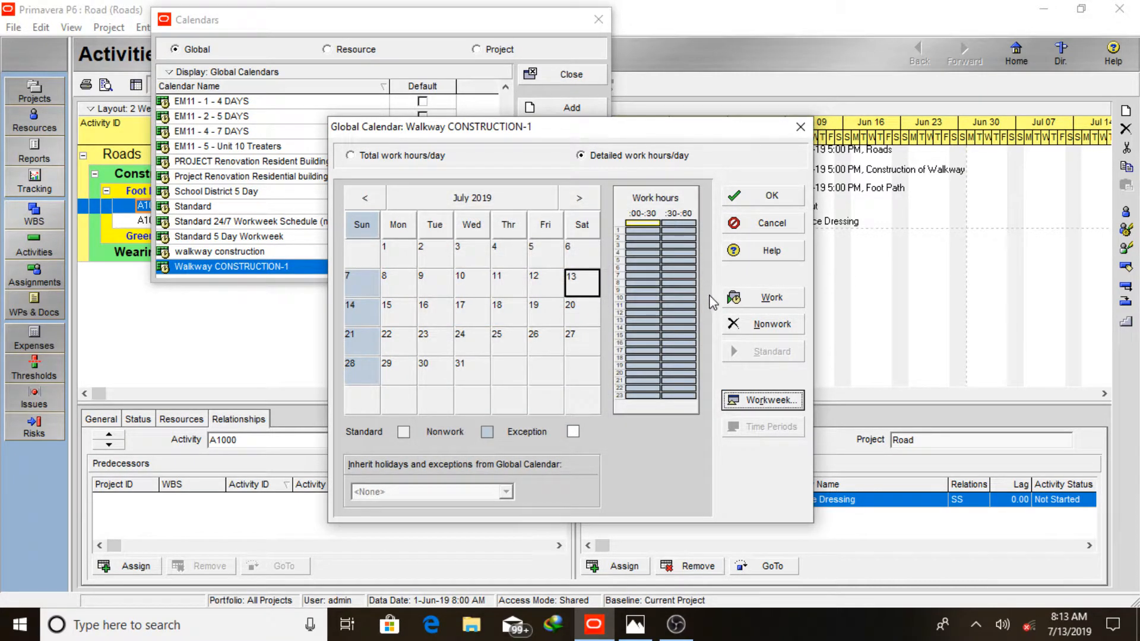
In the calendar's weekly hours, set all 24 hours of Sunday to nonwork
click(757, 402)
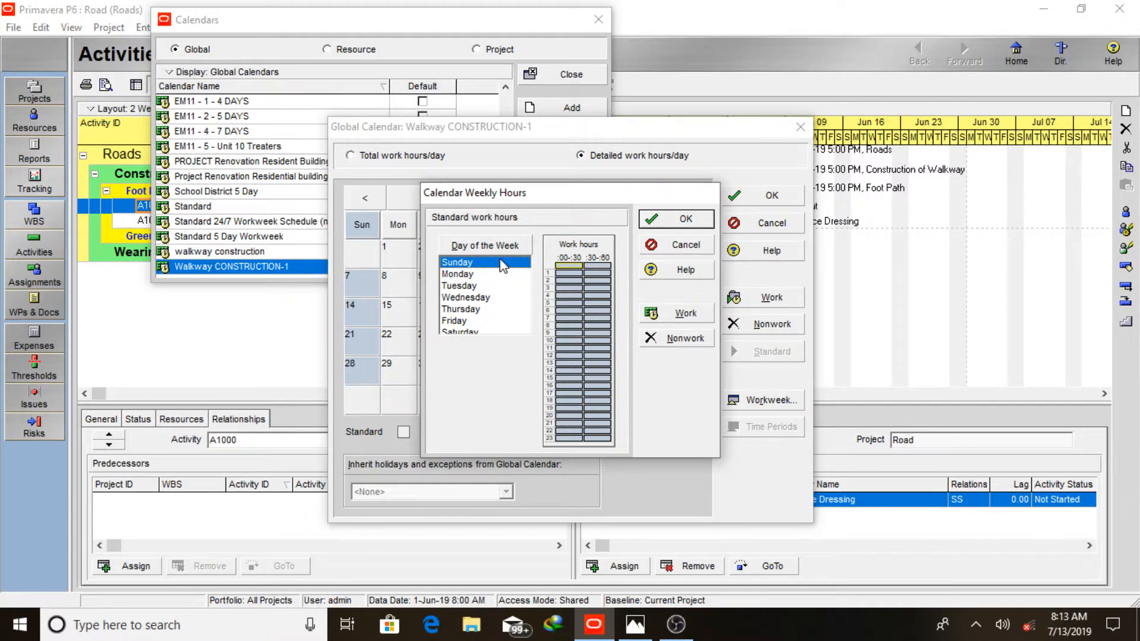
click(673, 342)
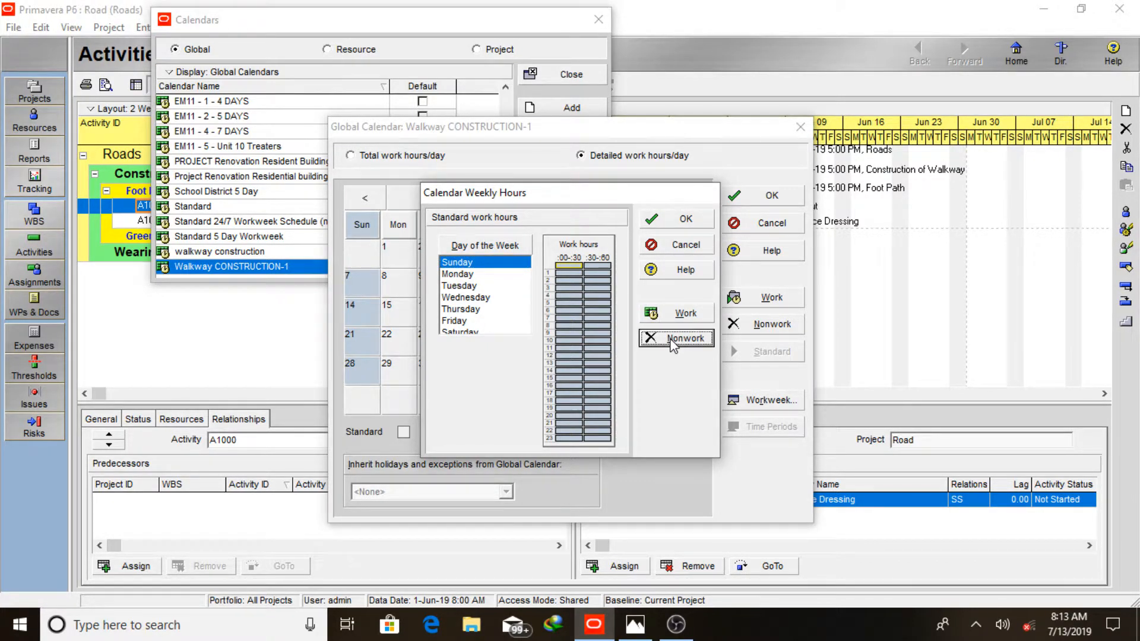
click(571, 266)
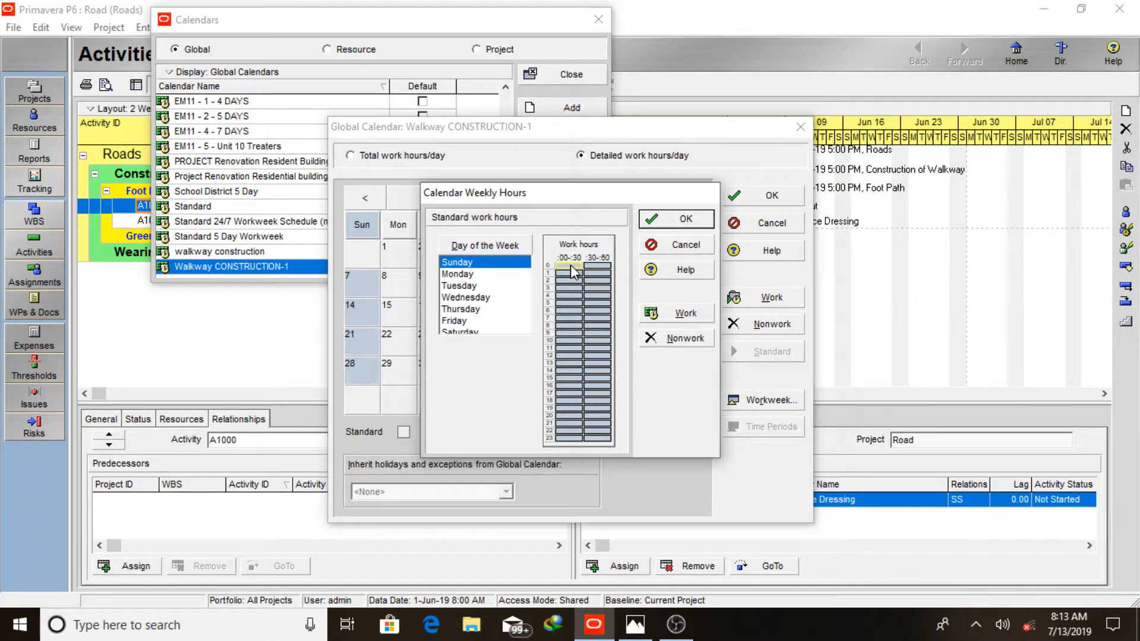
drag(571, 265, 600, 447)
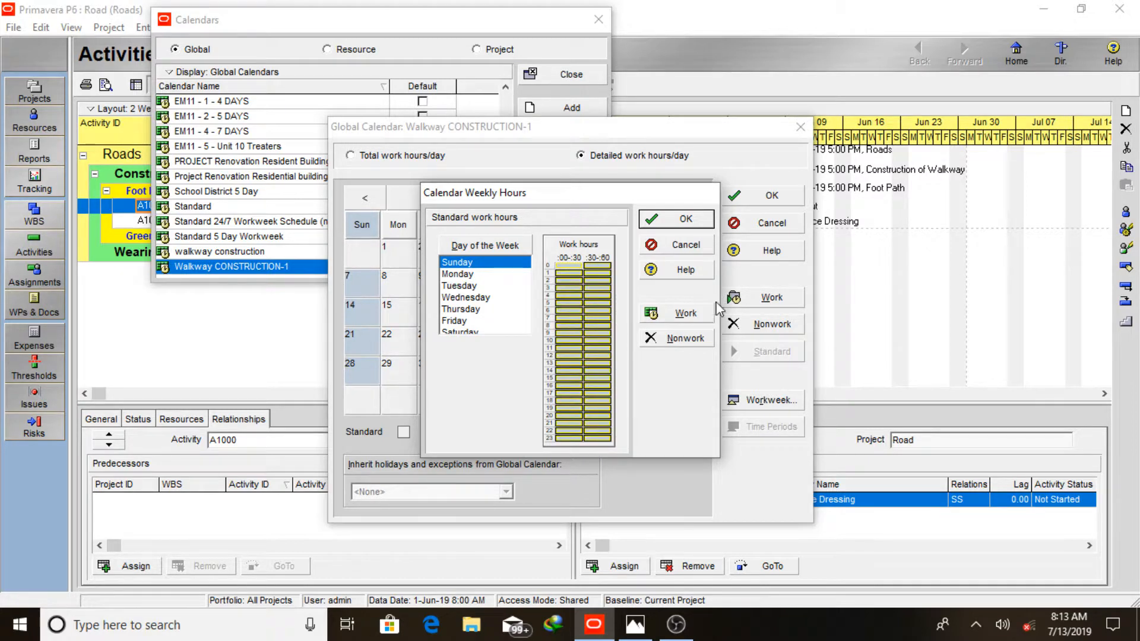
click(677, 338)
Mark the hours from 8:00 to 16:00 as work for Monday through Saturday in the weekly hours
click(480, 275)
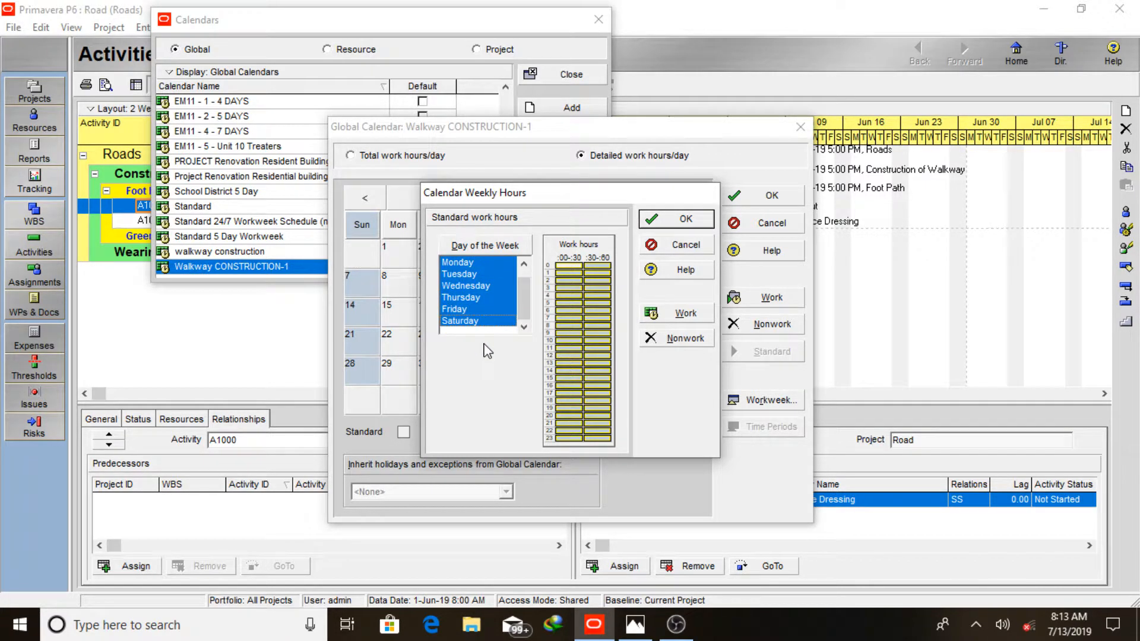
click(561, 326)
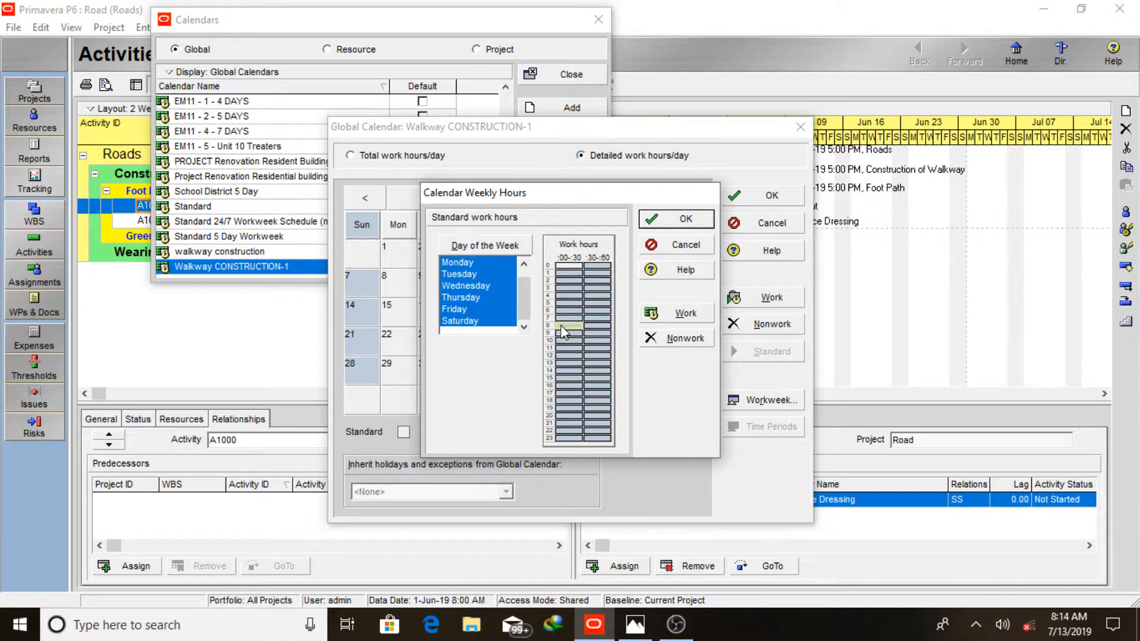
shift+click(591, 327)
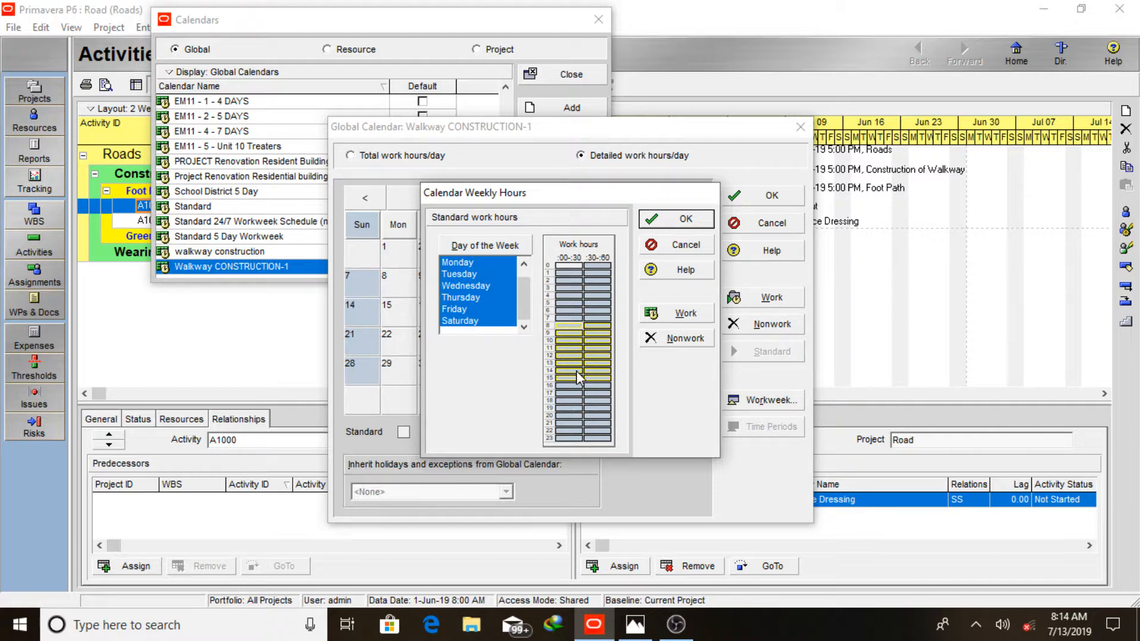
click(652, 319)
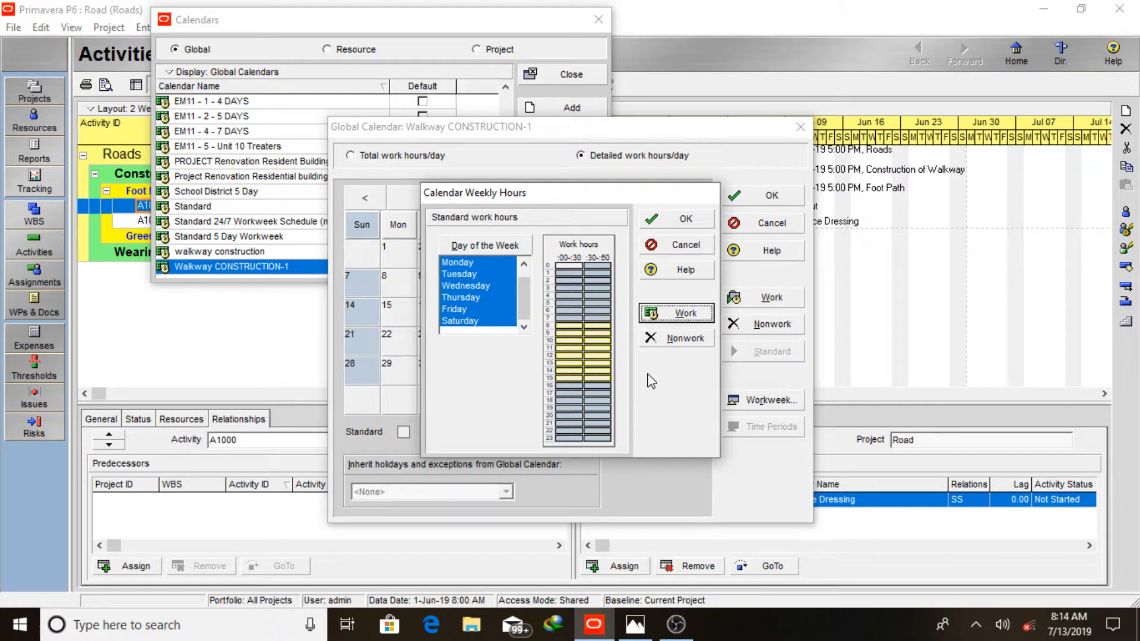
In the calendar's weekly hours, set the 0:00–0:30 slot to nonwork for Monday through Saturday
click(566, 336)
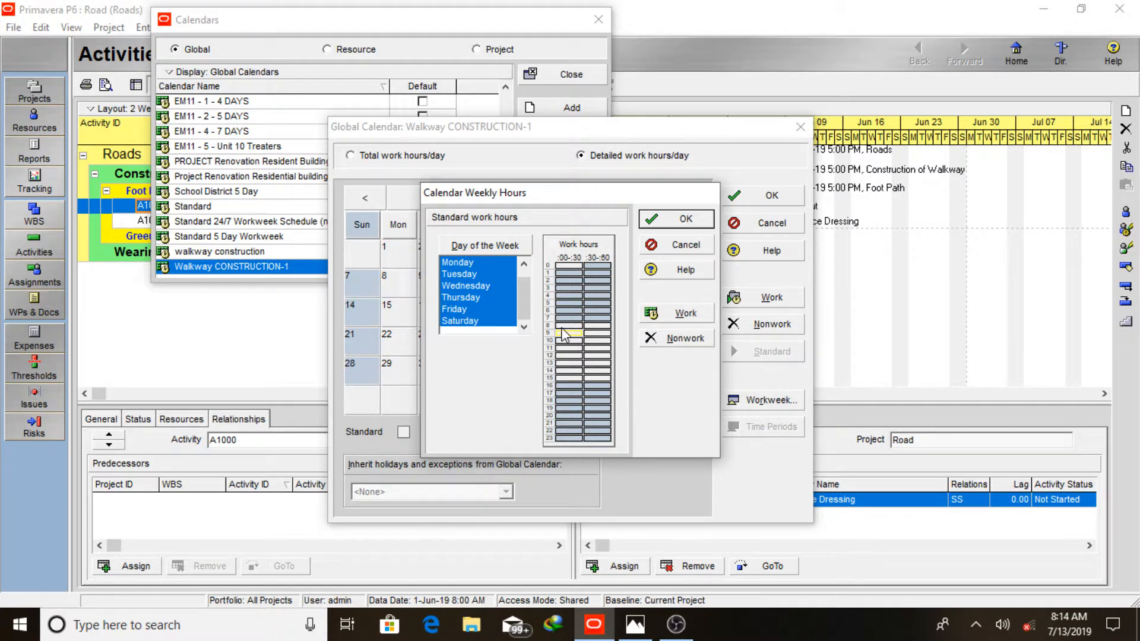
click(561, 327)
click(565, 265)
click(683, 340)
click(677, 339)
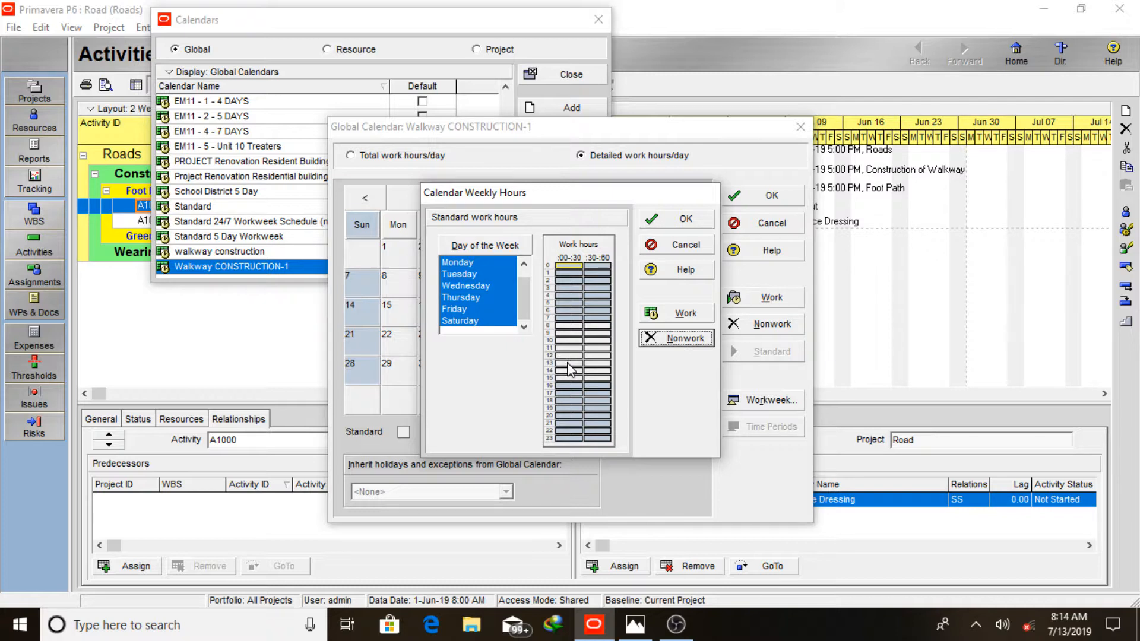
Set the 13:00–14:00 lunch hour to nonwork for Monday through Saturday, check Sunday's hours, and accept the weekly hours
click(568, 363)
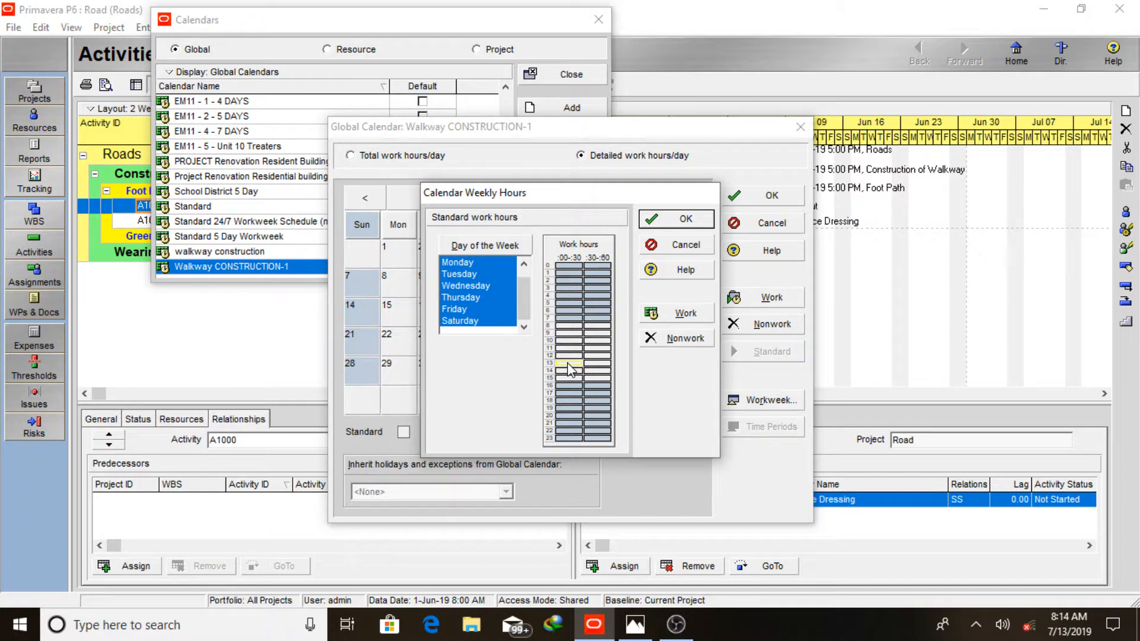
shift+click(596, 362)
click(685, 341)
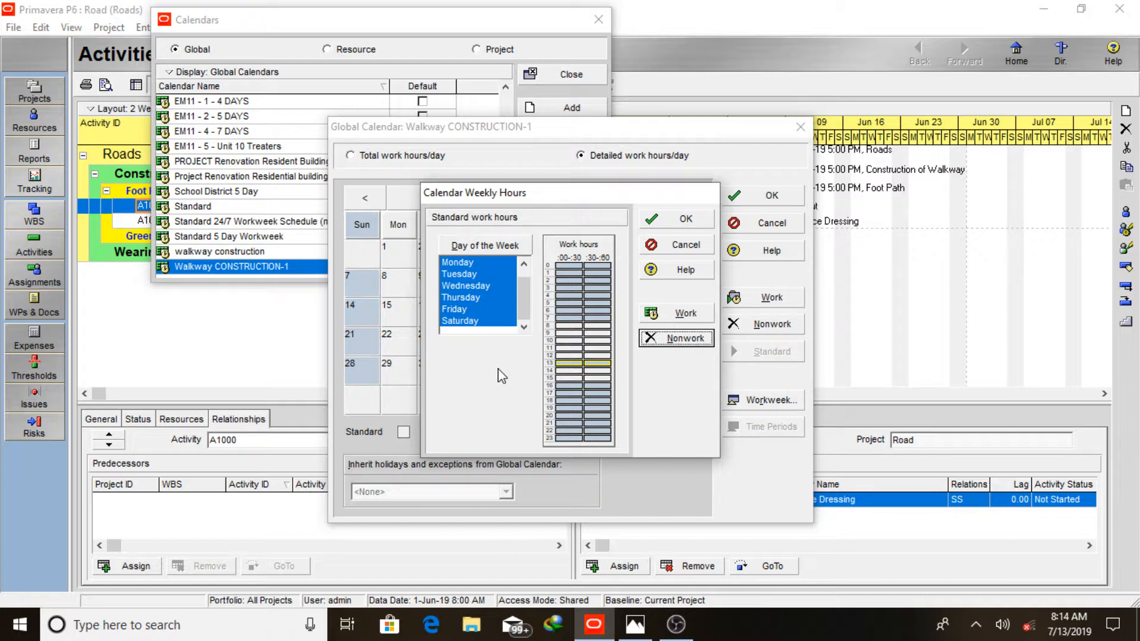
scroll(521, 276, up, 1)
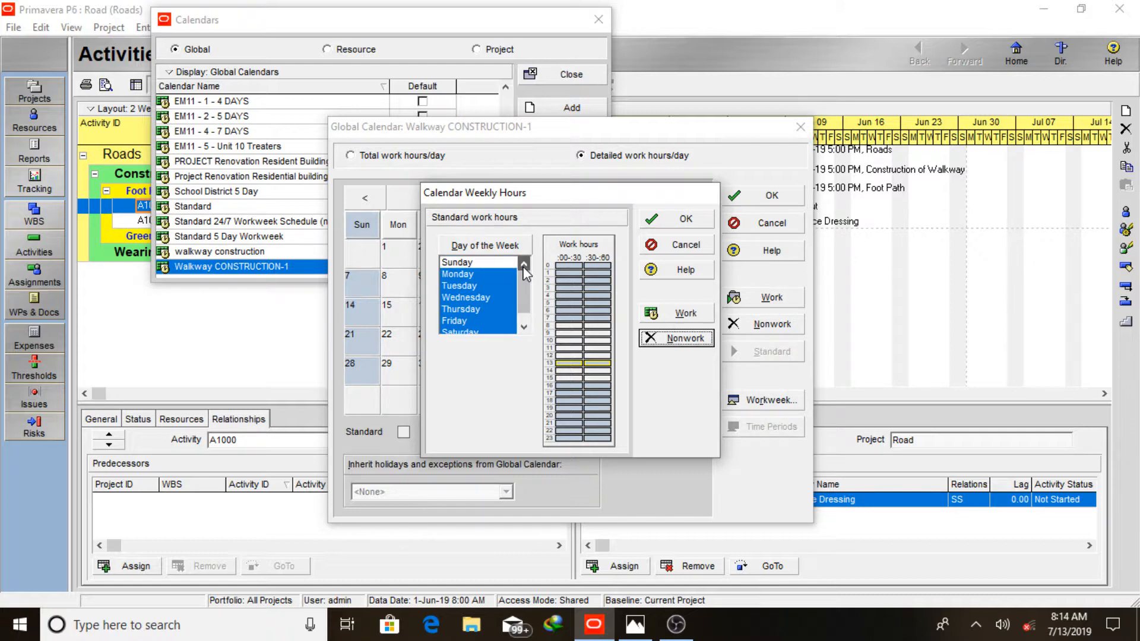
click(503, 262)
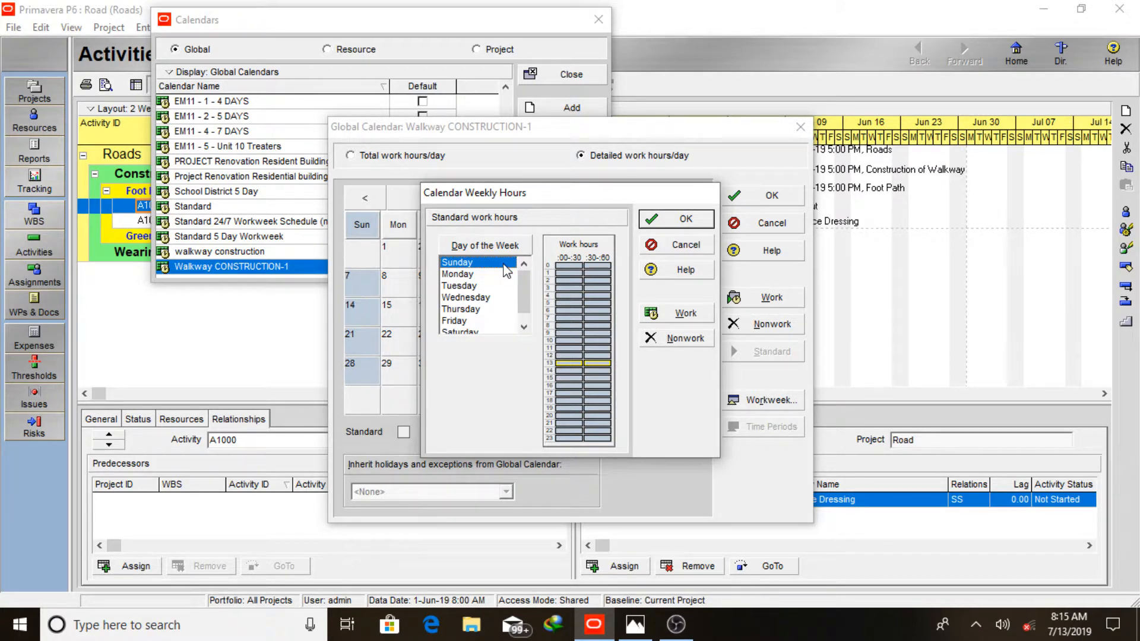
click(657, 220)
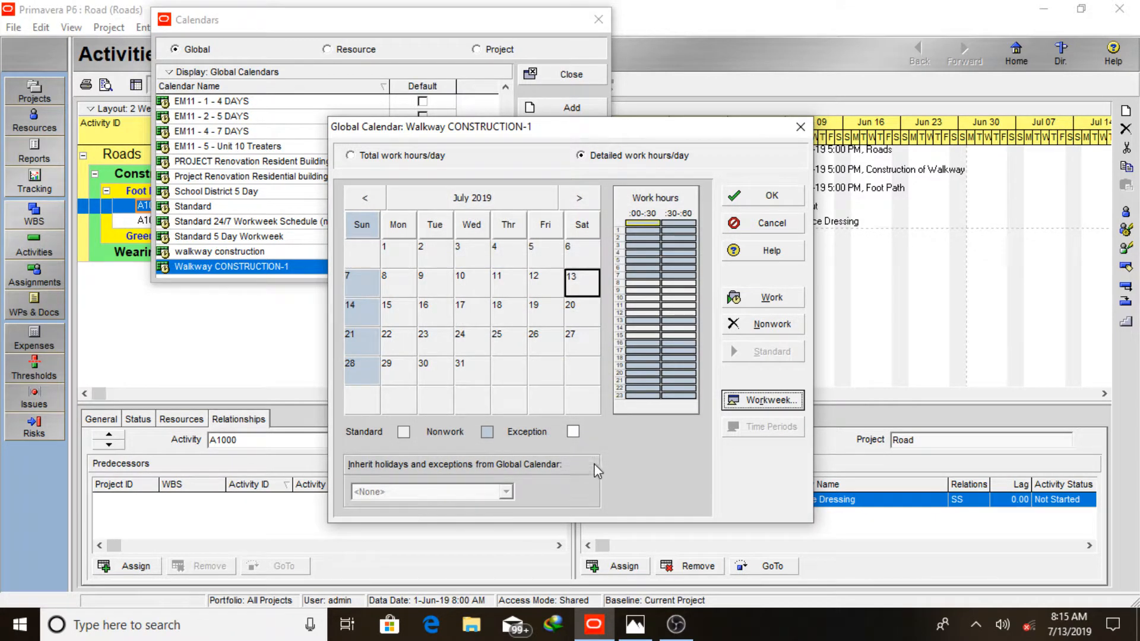
Switch to Photos, go to the public holidays image 18.PNG, and show it in a smaller window beside the Walkway CONSTRUCTION-1 calendar
click(625, 631)
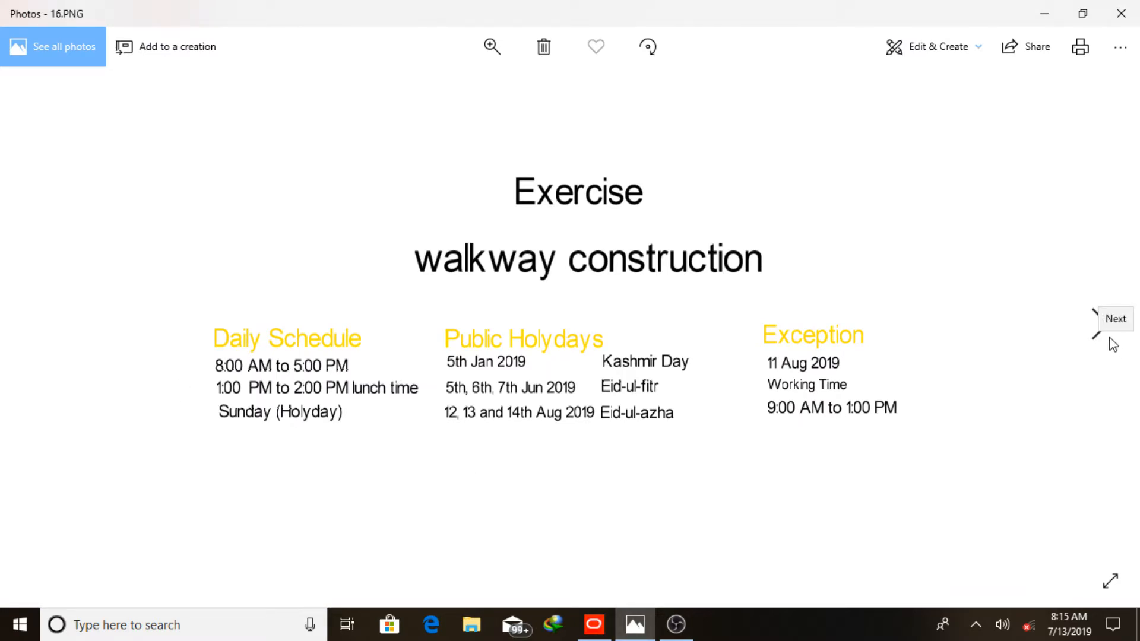
click(1109, 337)
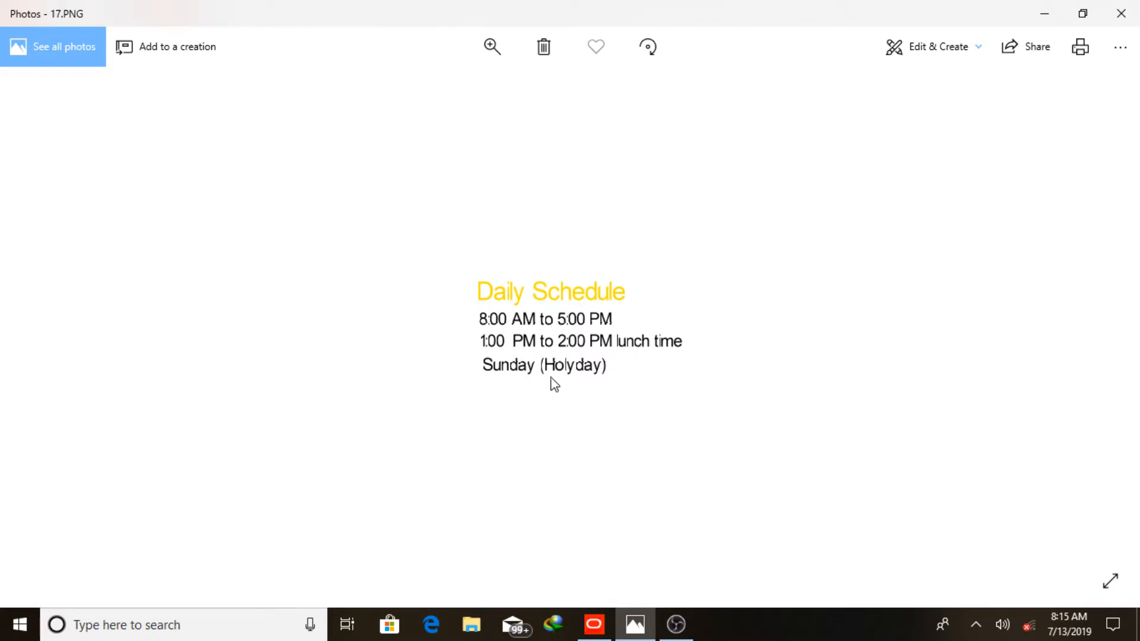
click(1116, 333)
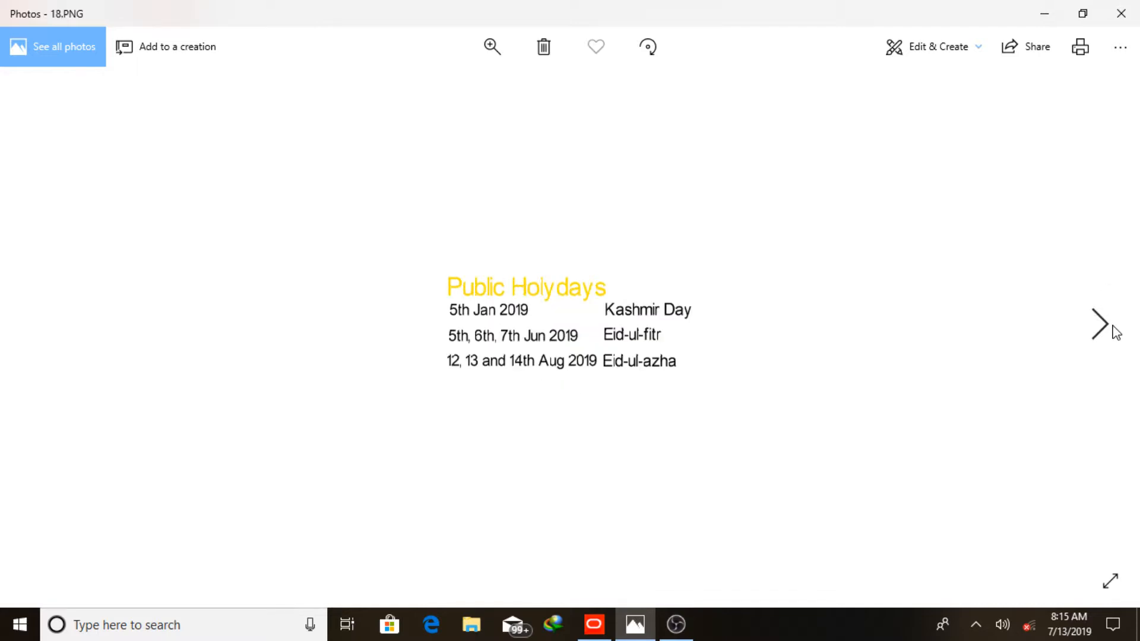
click(1086, 14)
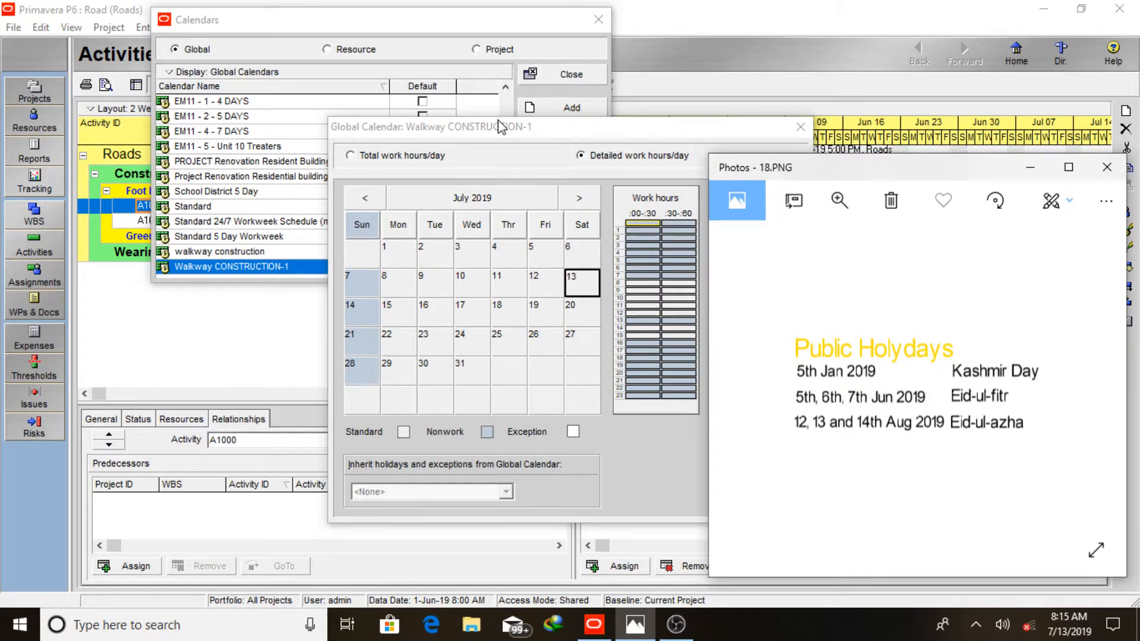
drag(501, 126, 466, 123)
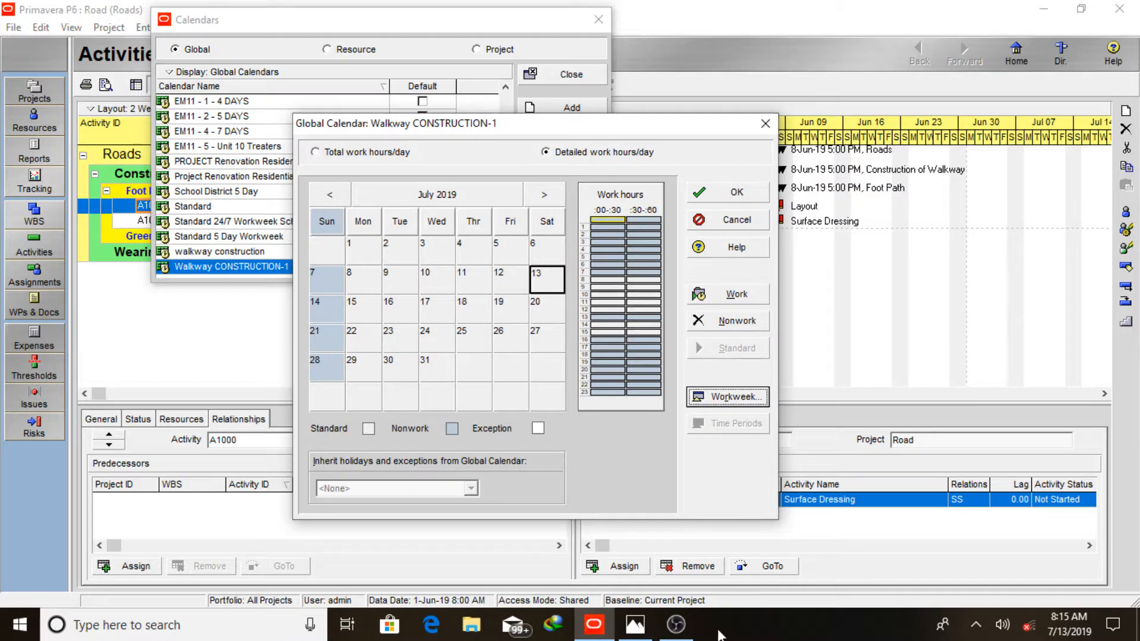
click(634, 624)
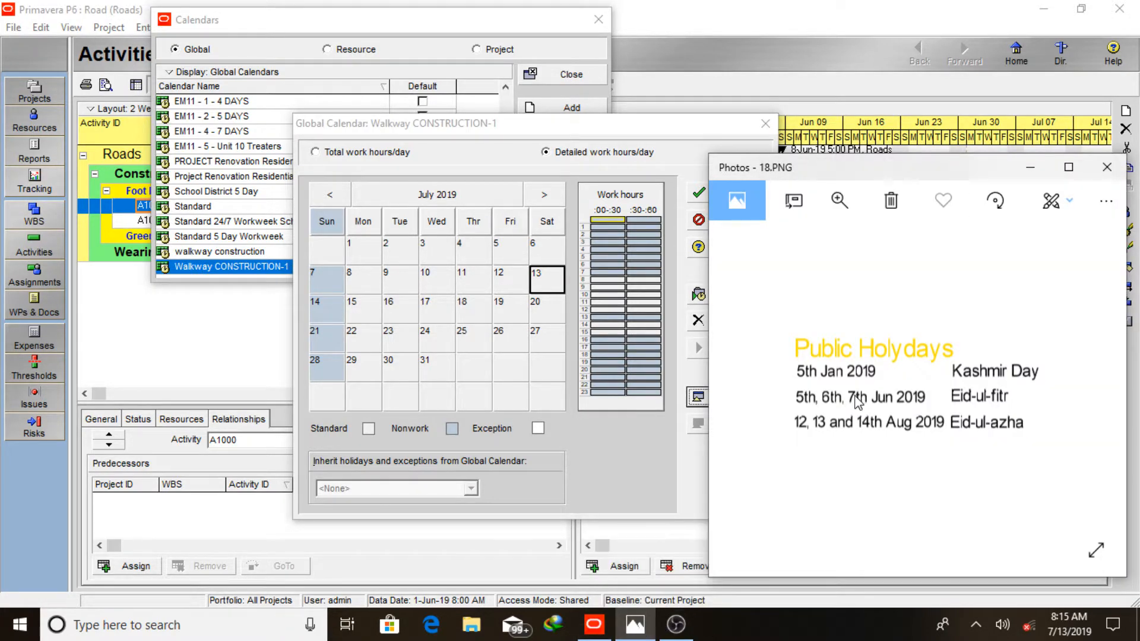
In the Walkway CONSTRUCTION-1 calendar, set 5 January 2019 (Kashmir Day) as a nonwork day
click(321, 199)
click(323, 200)
click(324, 201)
click(324, 200)
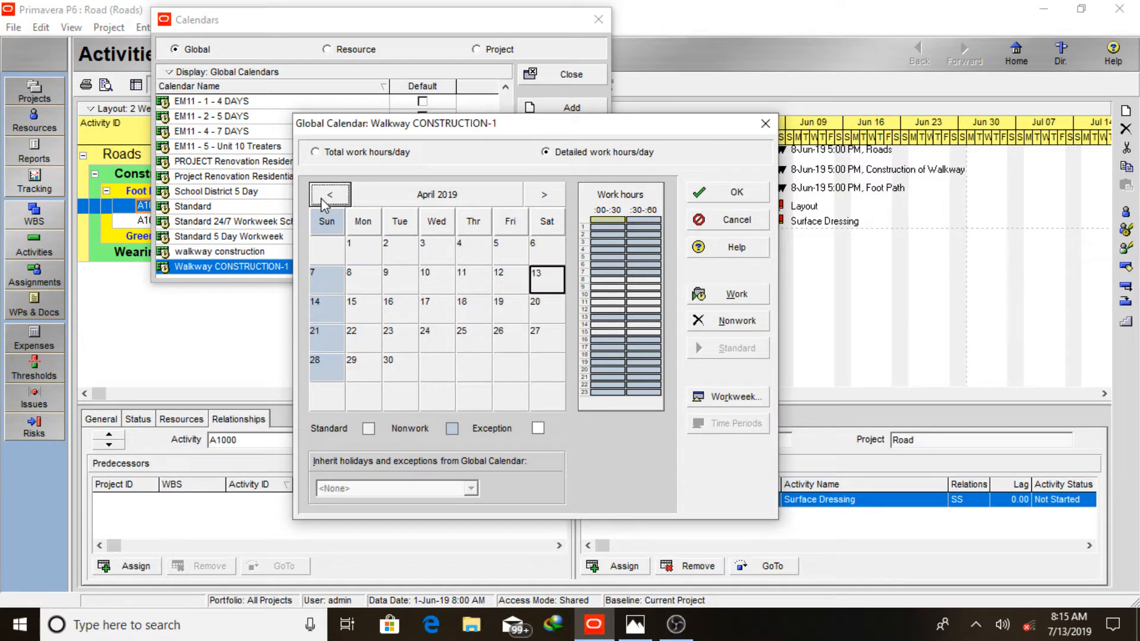
click(325, 202)
click(324, 200)
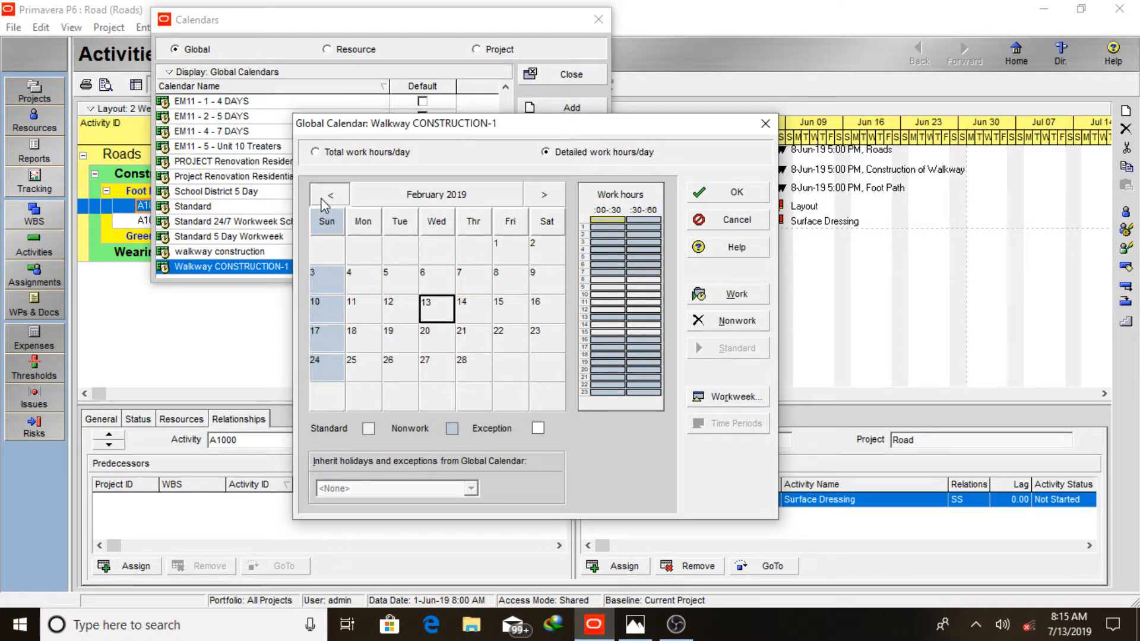
click(324, 200)
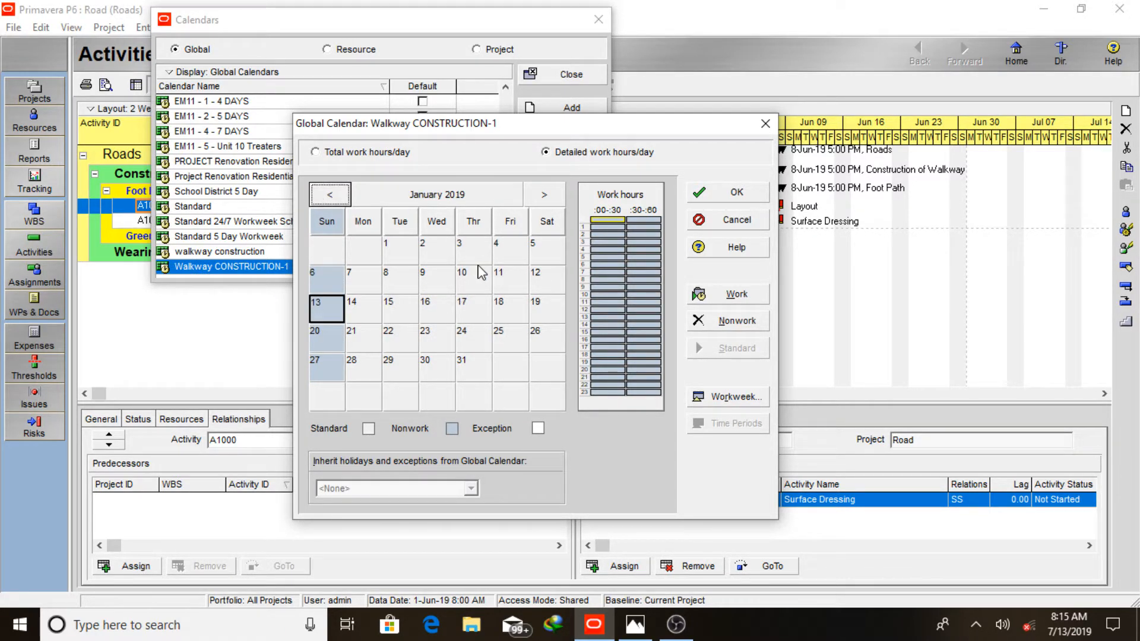
click(536, 257)
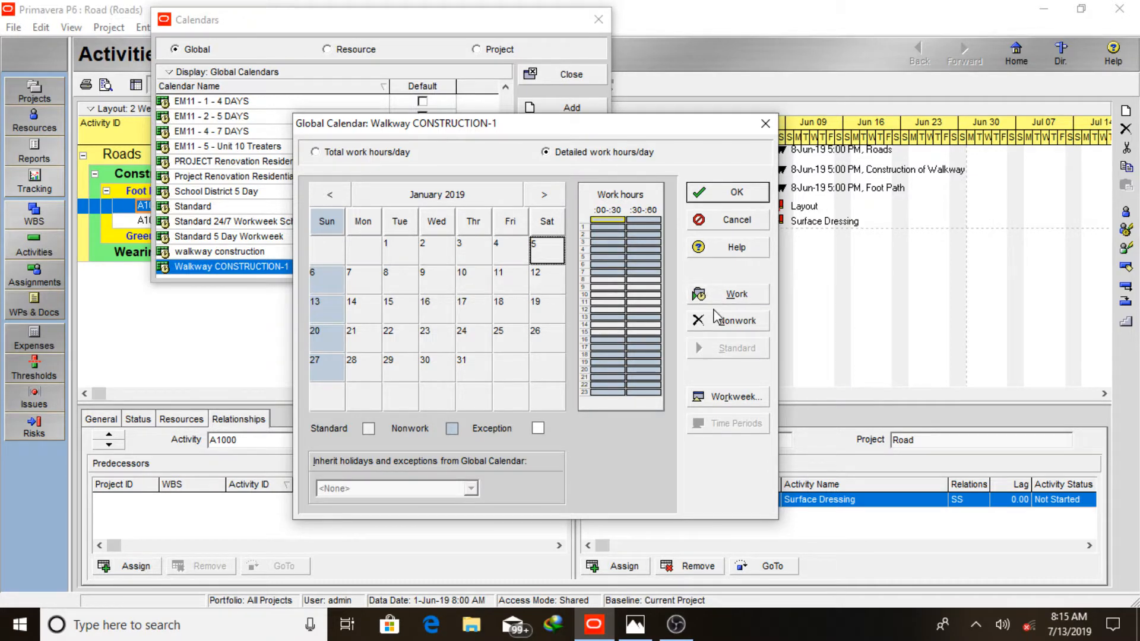
click(730, 329)
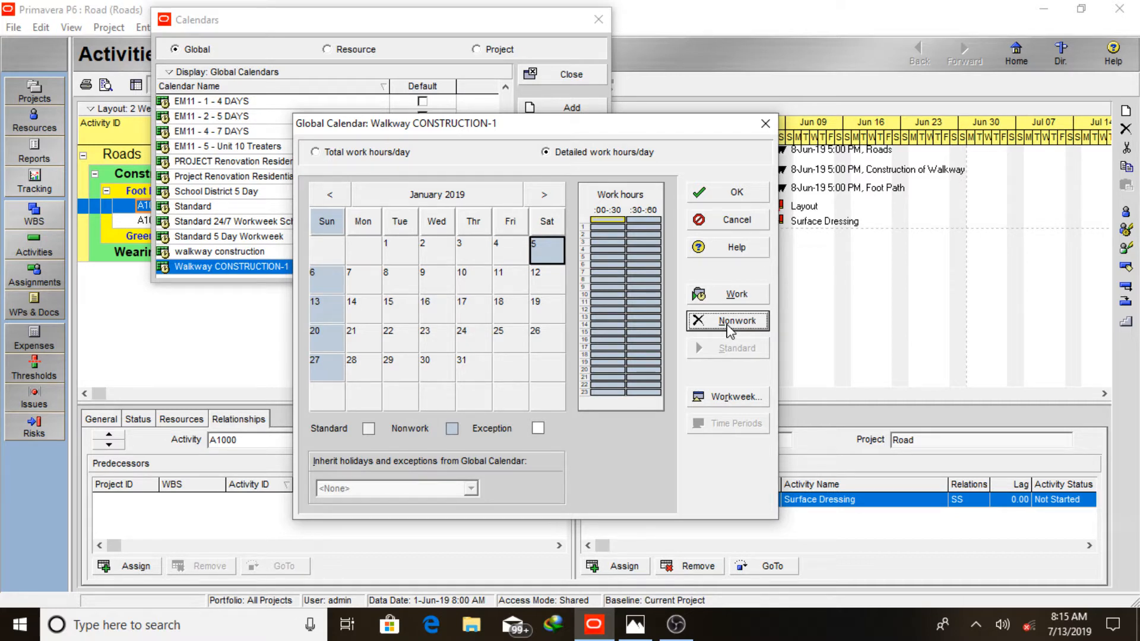
Following the holiday list, set 5, 6 and 7 June 2019 (Eid-ul-fitr) as nonwork days in the calendar
click(636, 627)
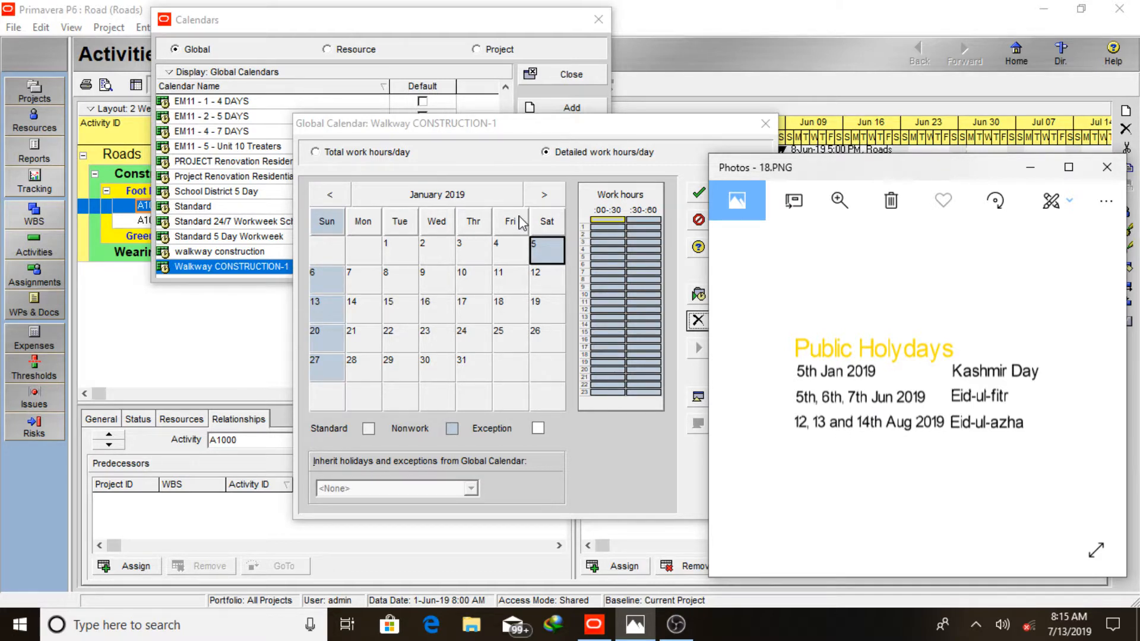
click(530, 198)
click(532, 198)
click(531, 198)
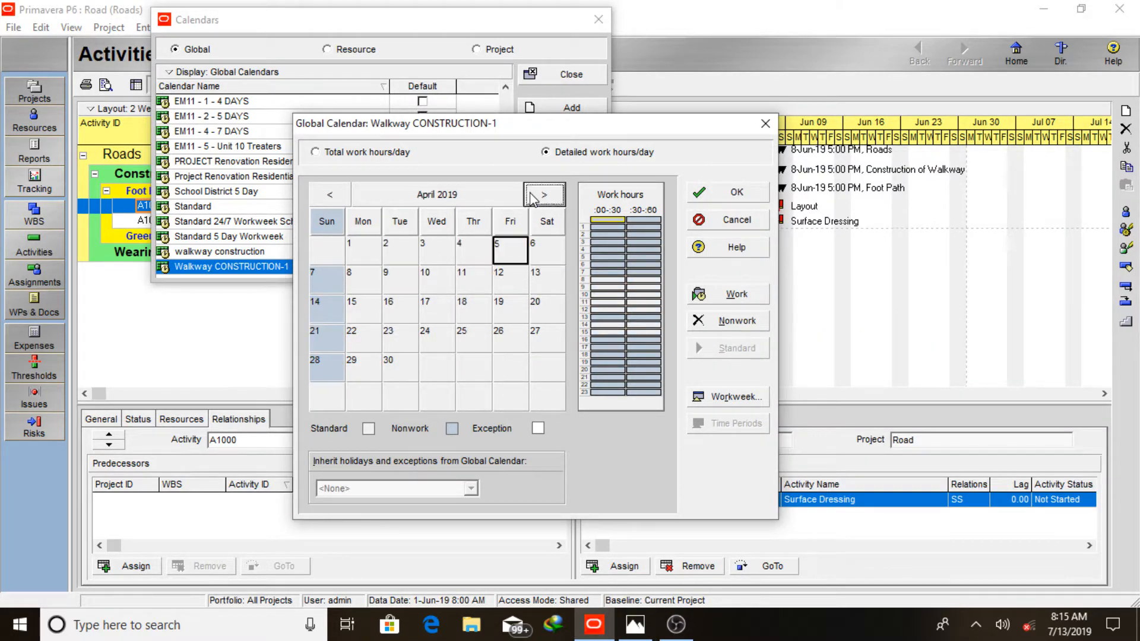
click(532, 198)
click(532, 198)
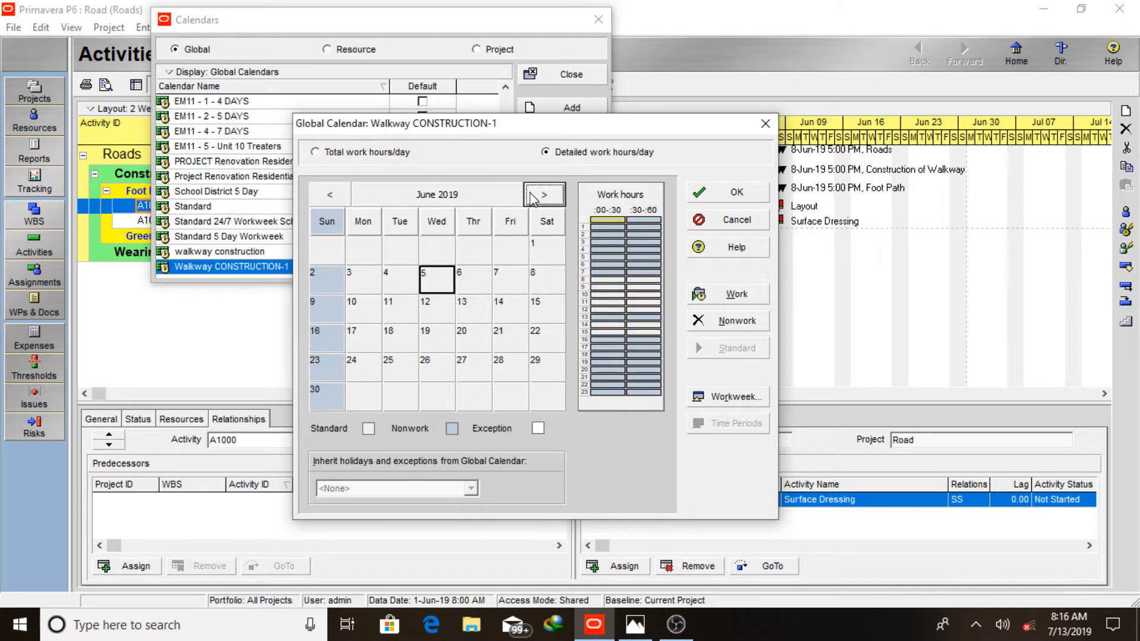
click(636, 625)
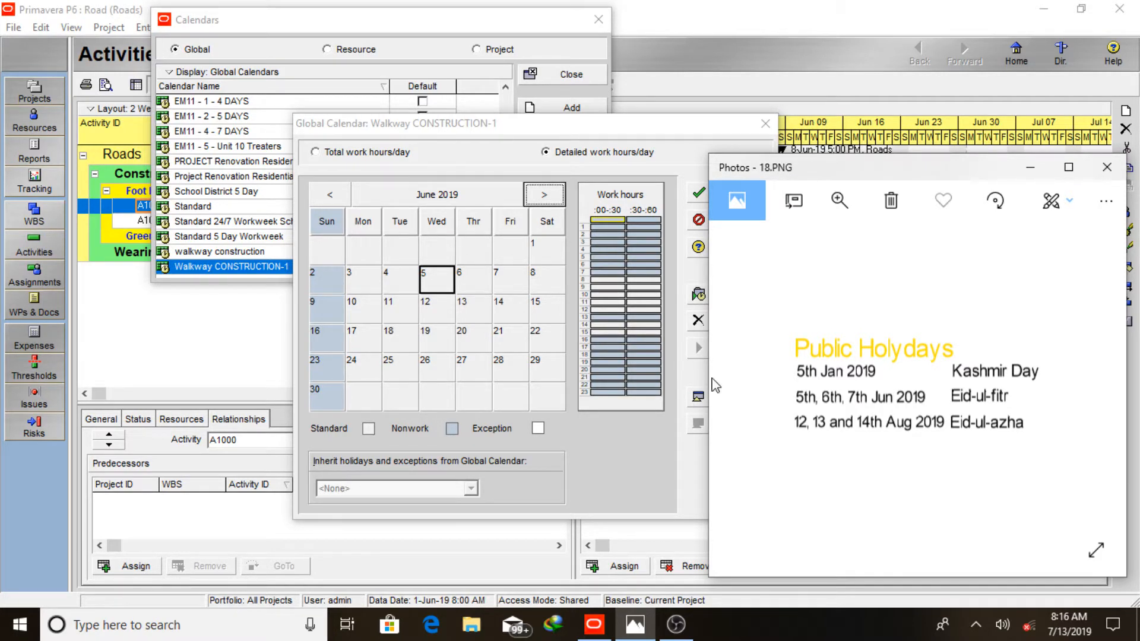
click(449, 290)
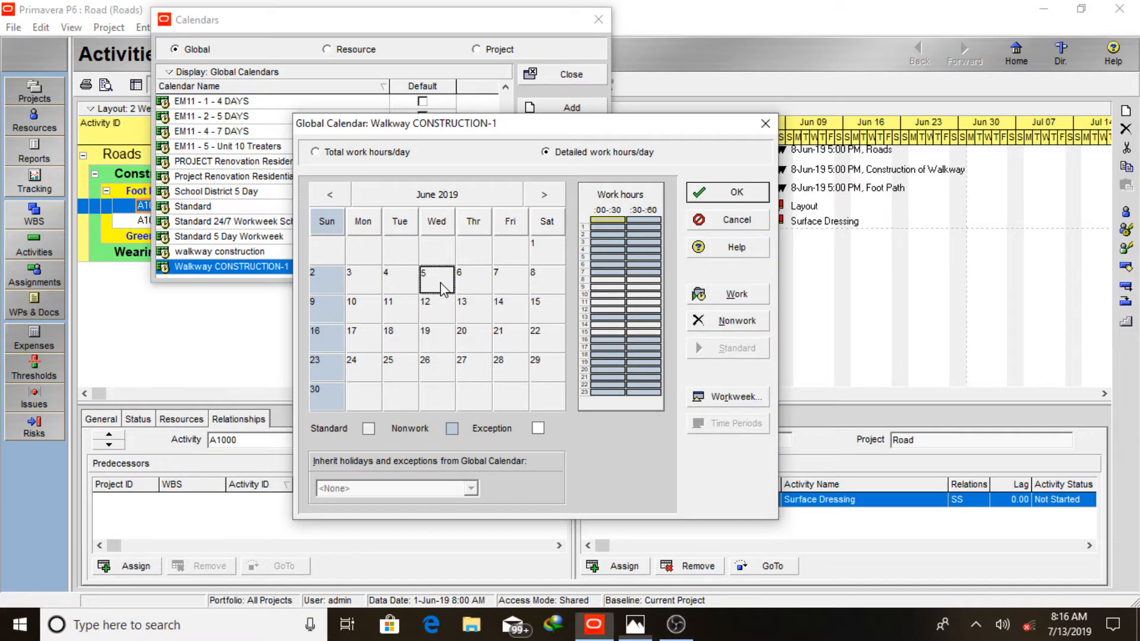
click(737, 324)
click(474, 284)
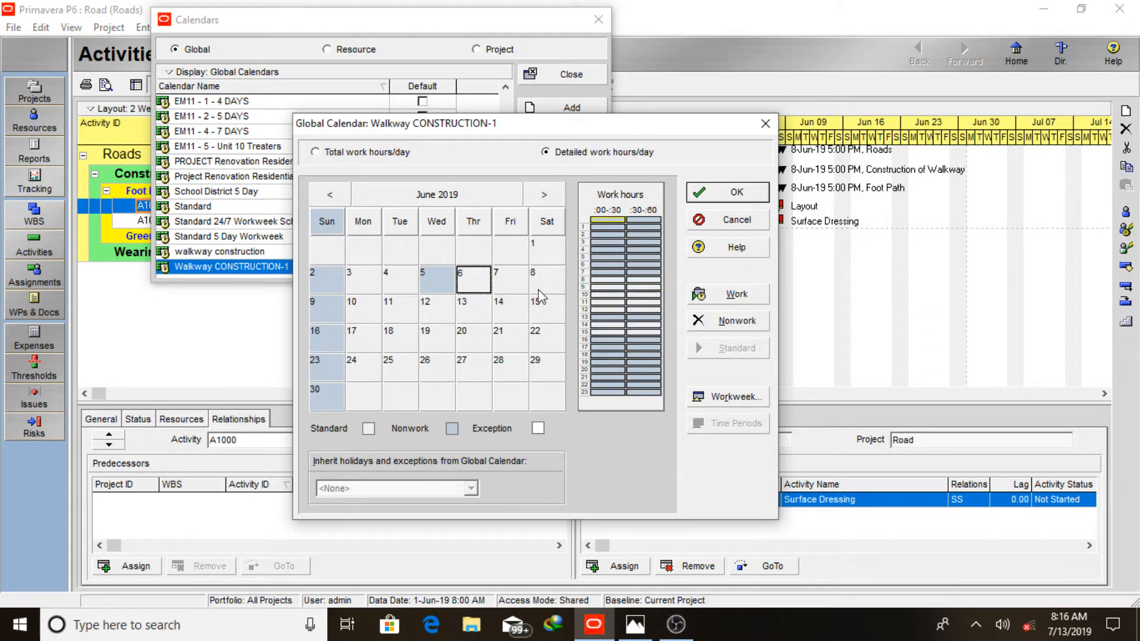
click(749, 321)
click(523, 291)
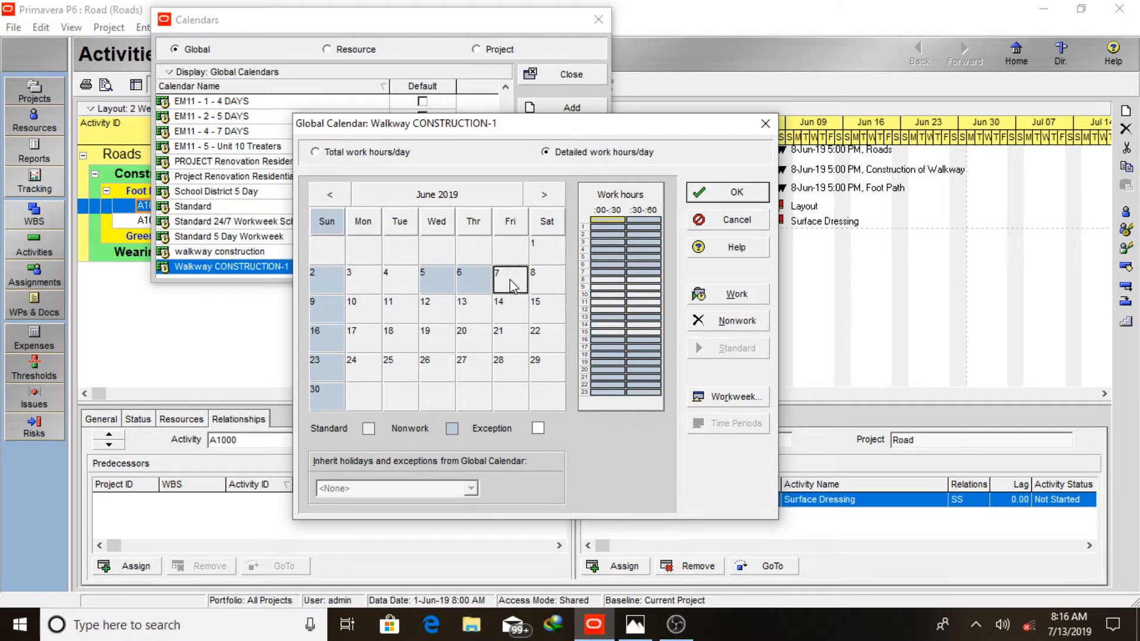
click(723, 324)
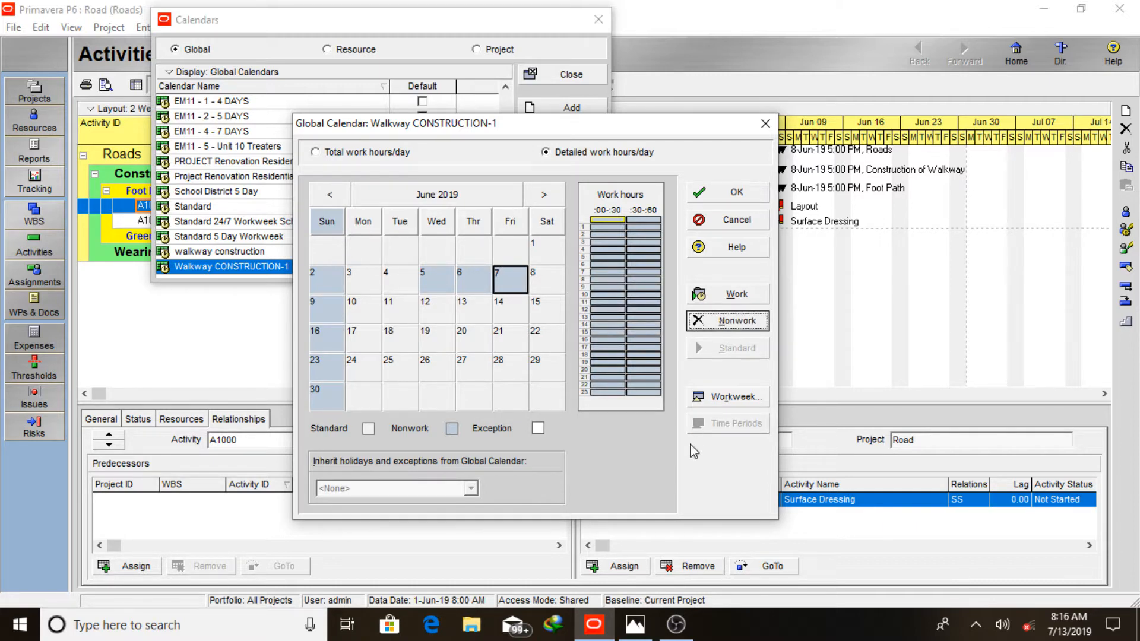
Following the holiday list, set 12, 13 and 14 August 2019 (Eid-ul-azha) as nonwork days in the calendar
click(648, 635)
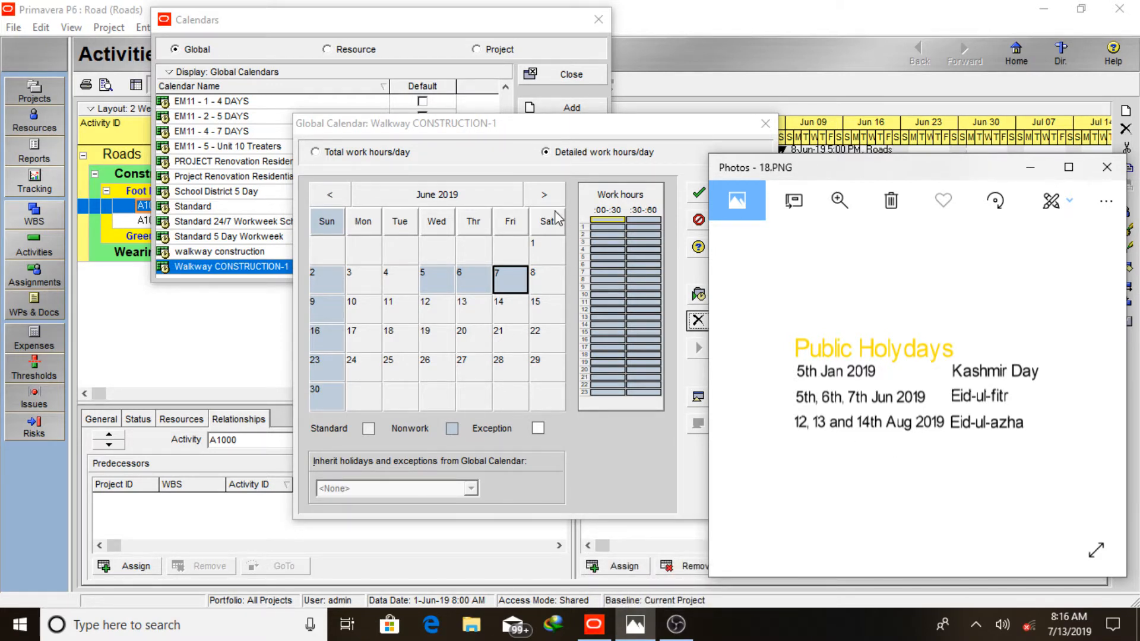
click(544, 196)
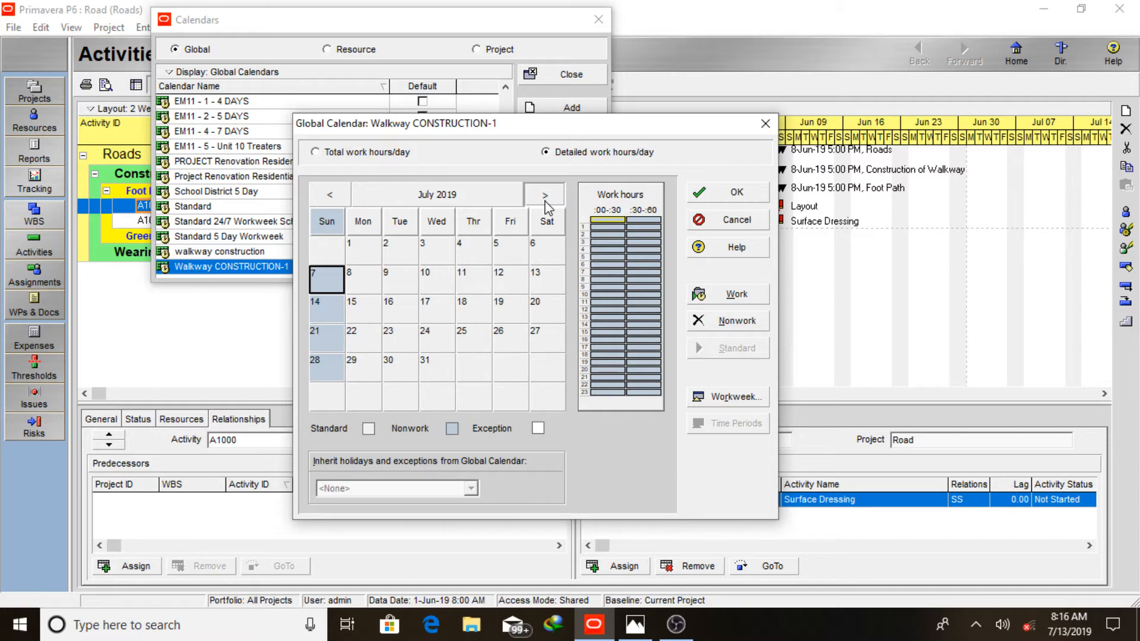
click(545, 202)
click(545, 202)
click(333, 196)
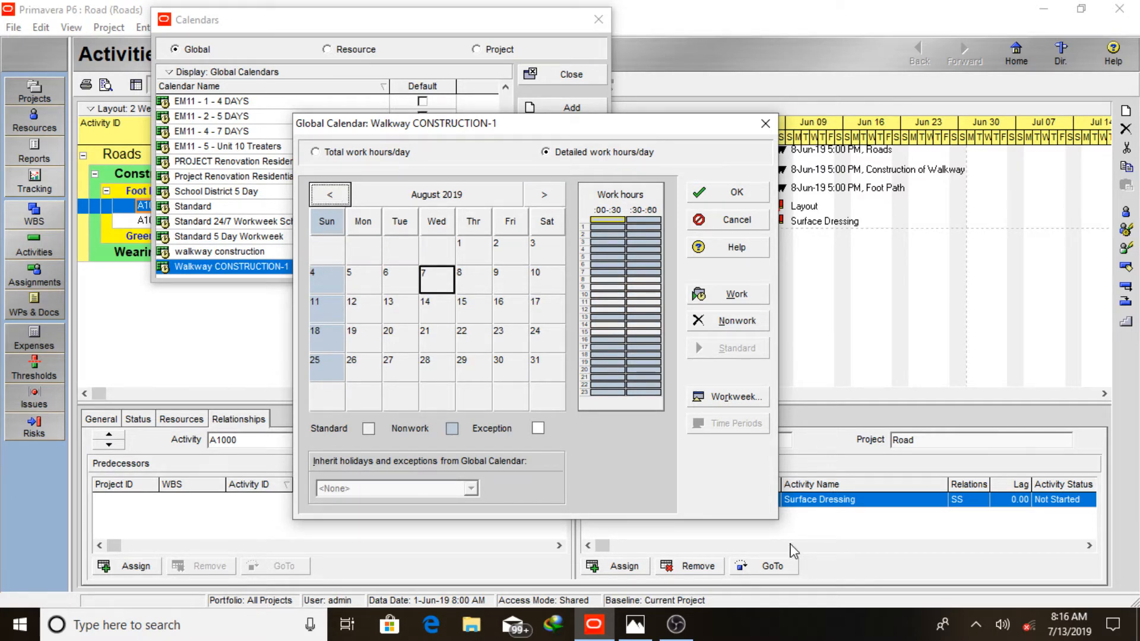
click(635, 624)
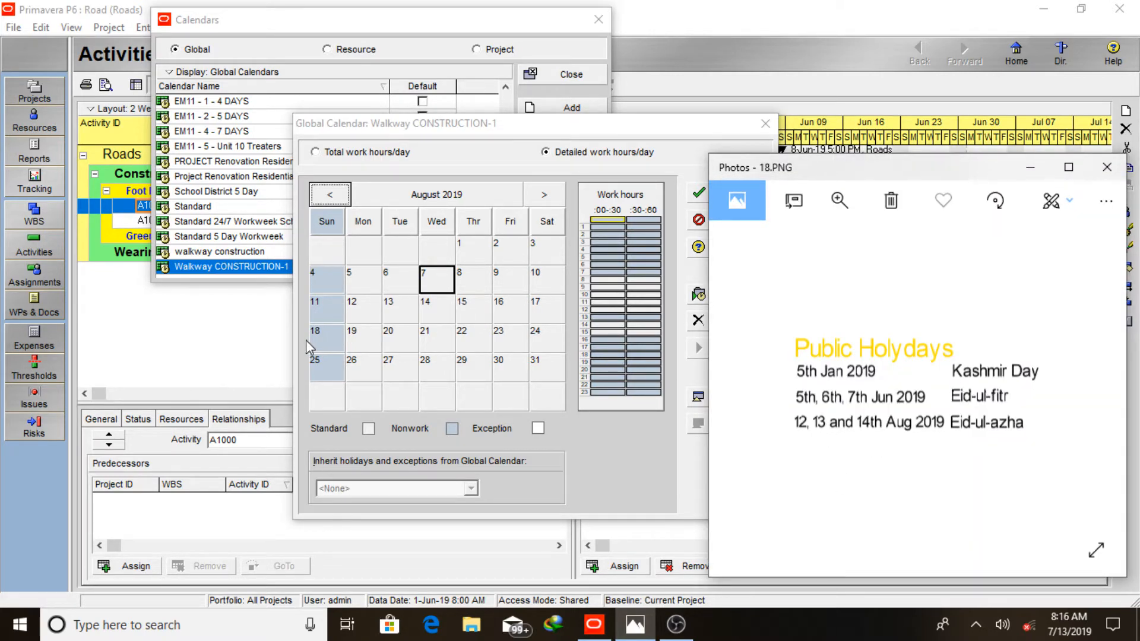
click(353, 312)
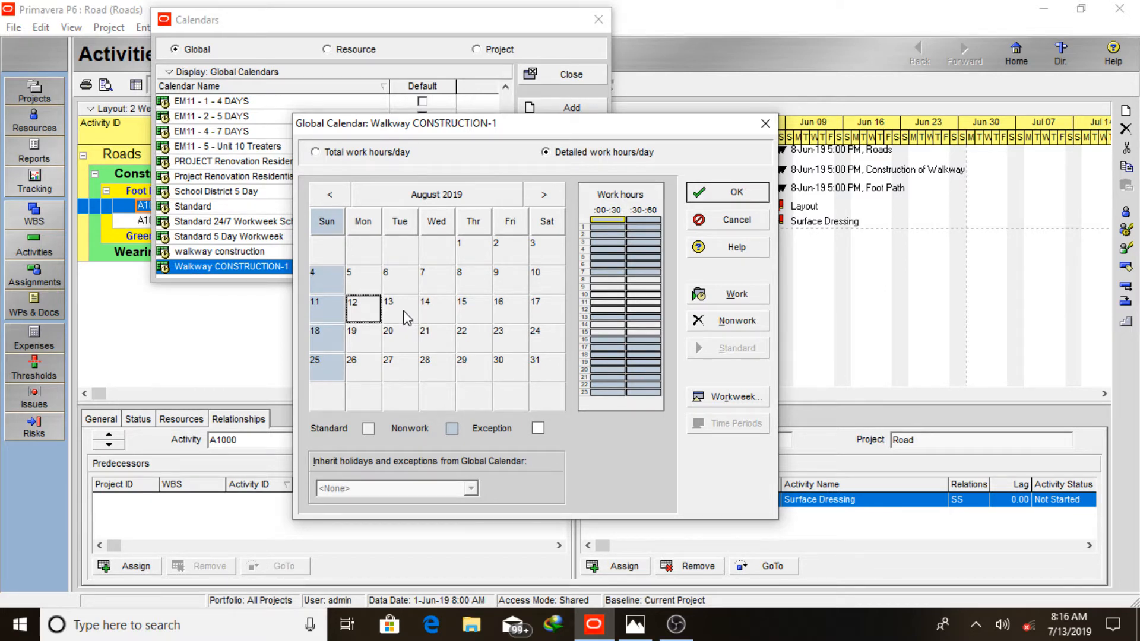
click(731, 321)
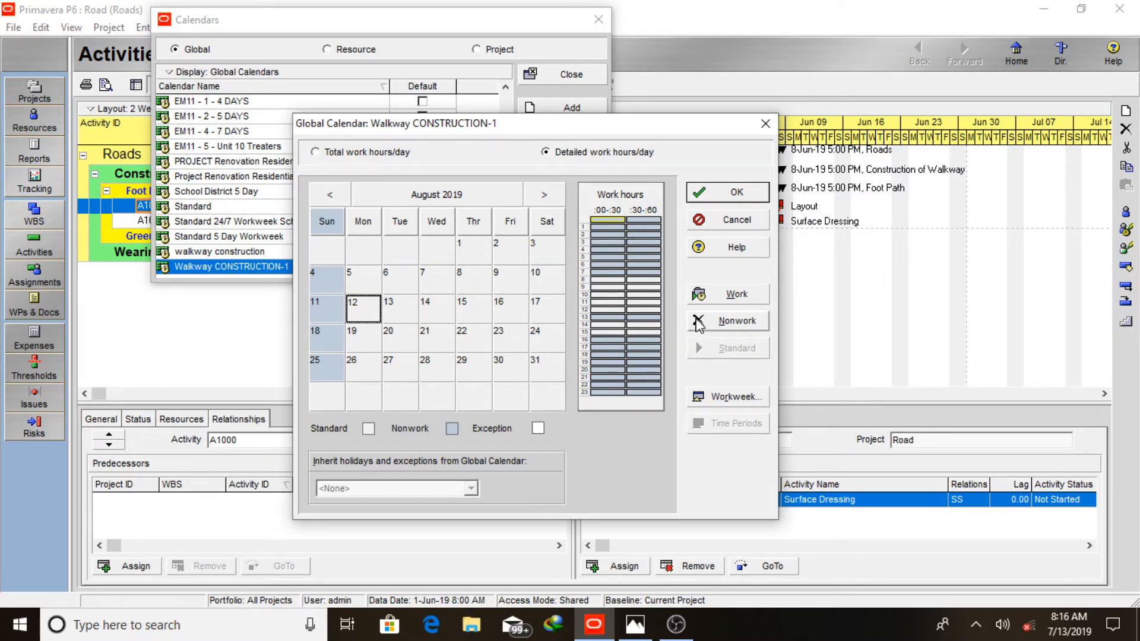
click(415, 323)
click(724, 322)
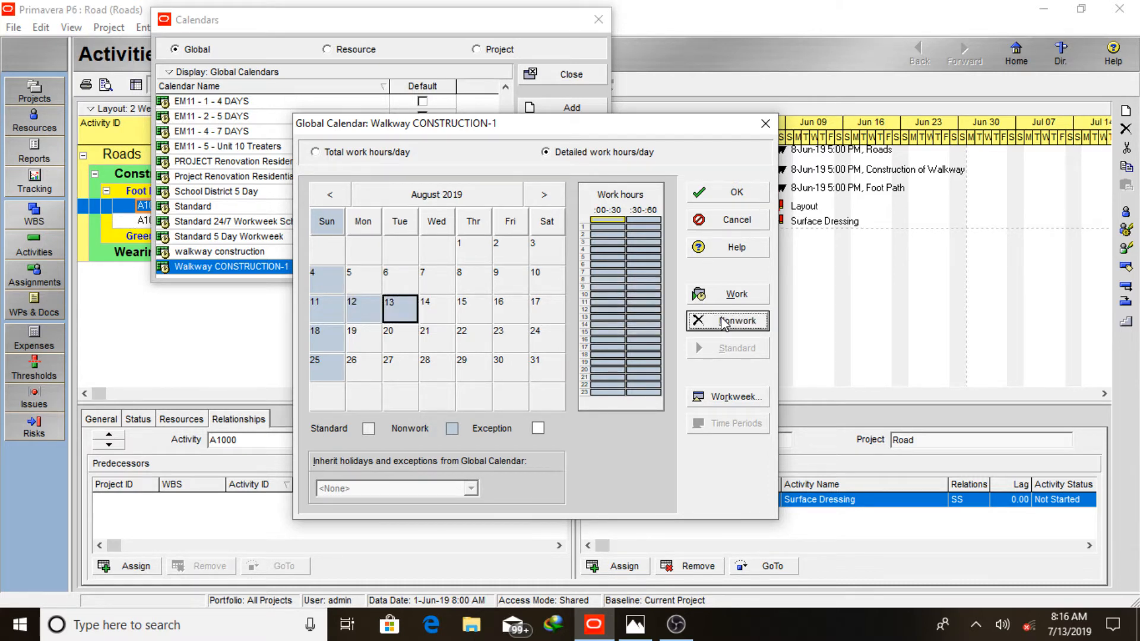
click(435, 305)
click(752, 328)
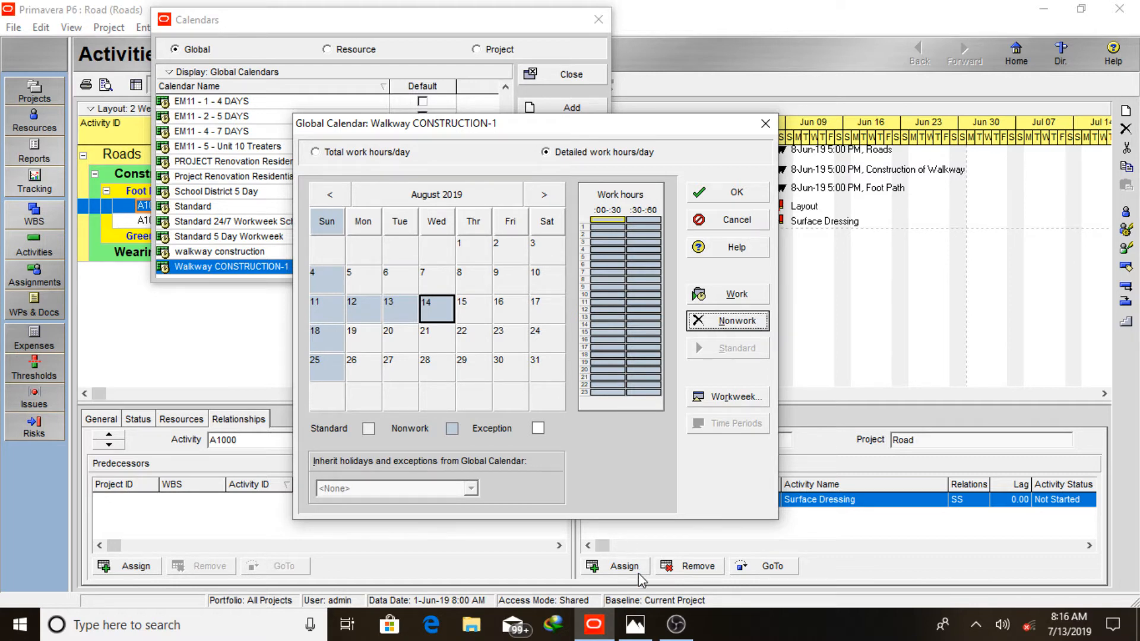
Show the exception image 19.PNG in Photos, and in the Walkway CONSTRUCTION-1 calendar set the 8:00–9:00 hour of 10 August 2019 as nonwork
click(637, 624)
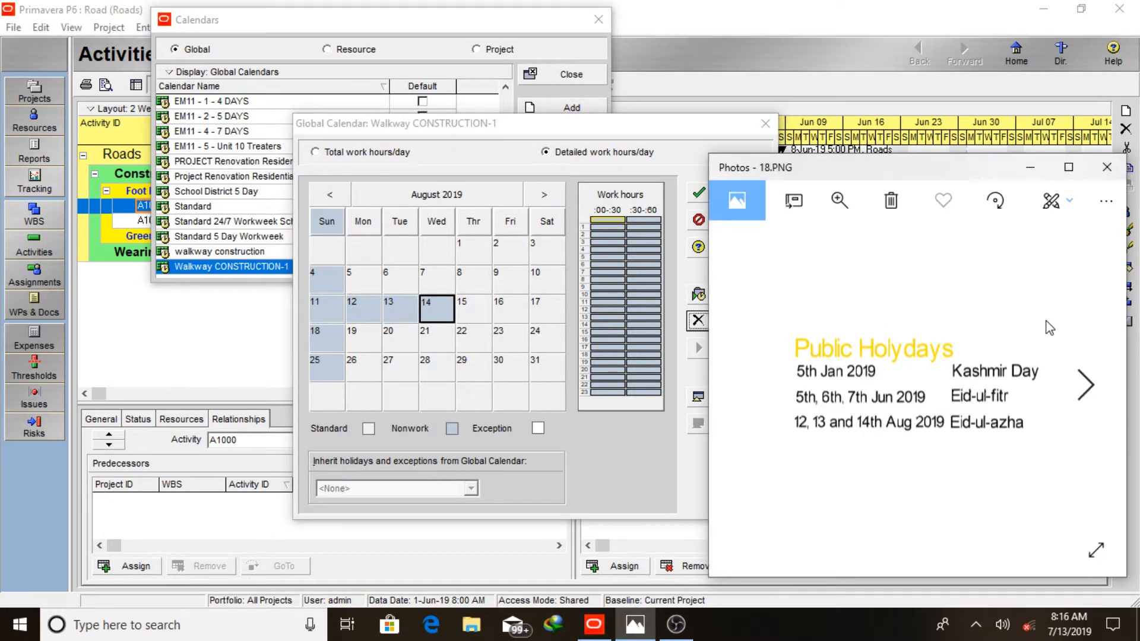
click(1092, 381)
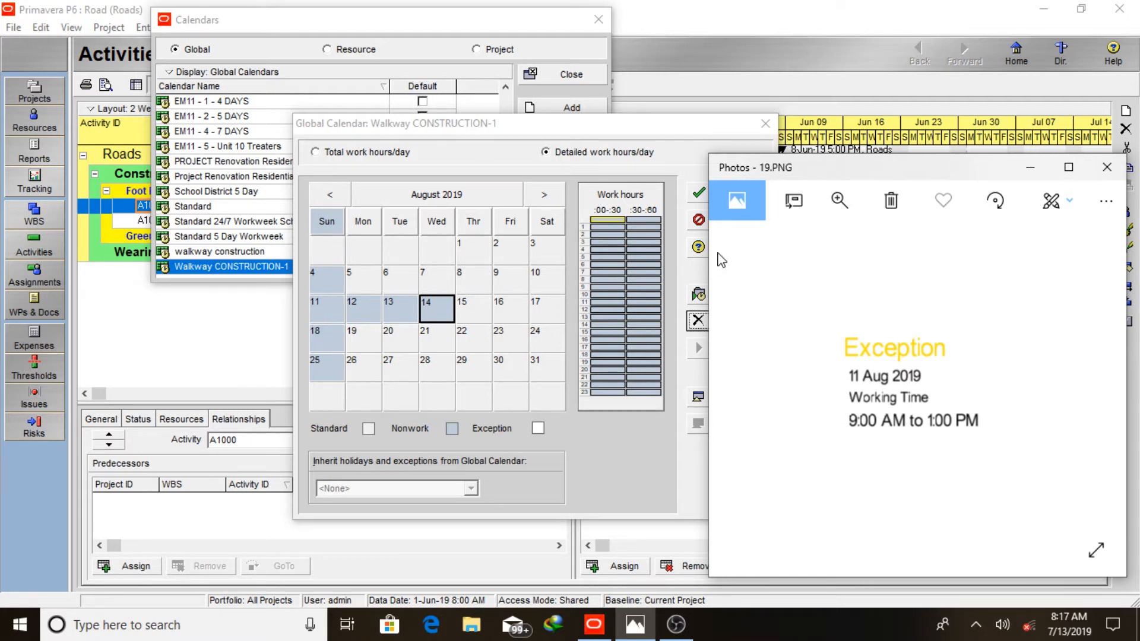
click(545, 287)
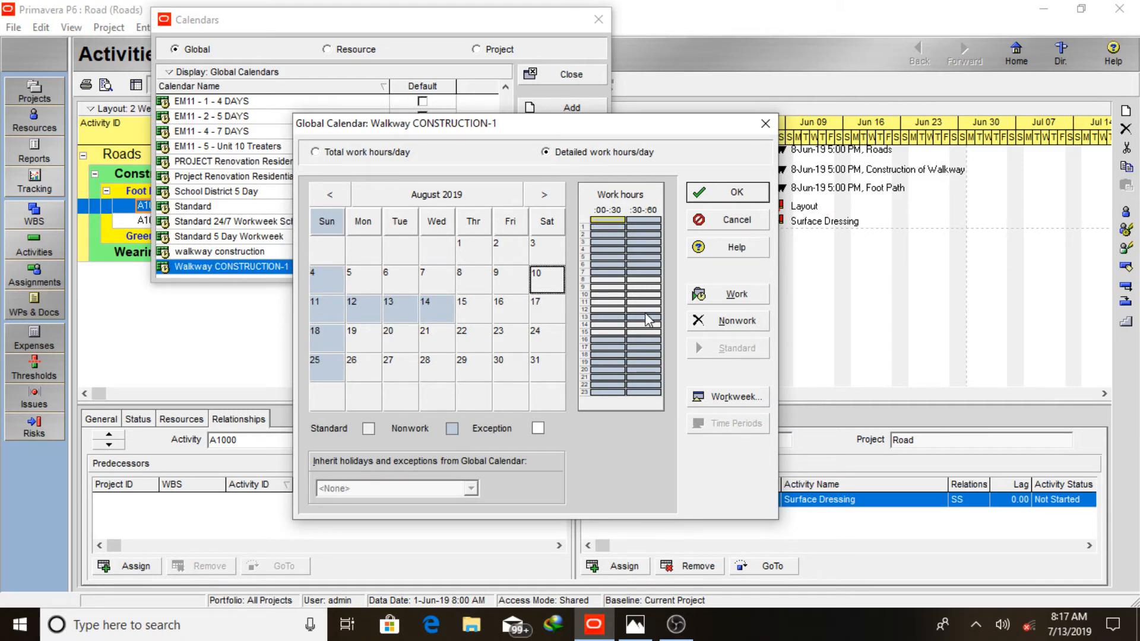
click(606, 280)
click(708, 324)
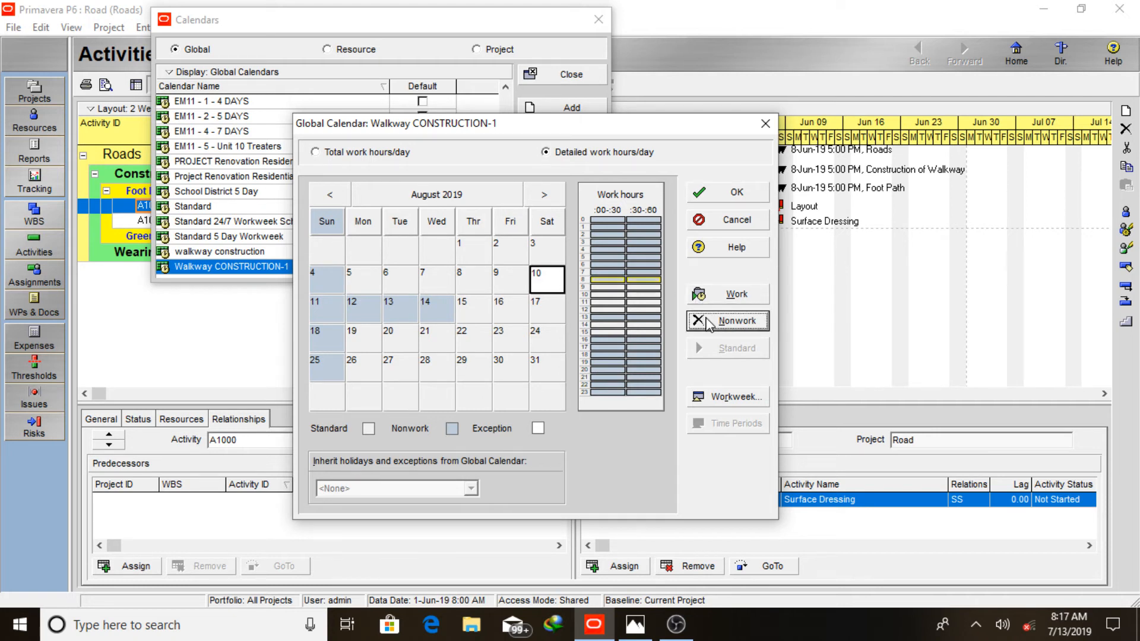
Set 14:00–16:00 on 10 August 2019 as nonwork, ending the exception day's work at 1:00 PM, and save the calendar
click(606, 326)
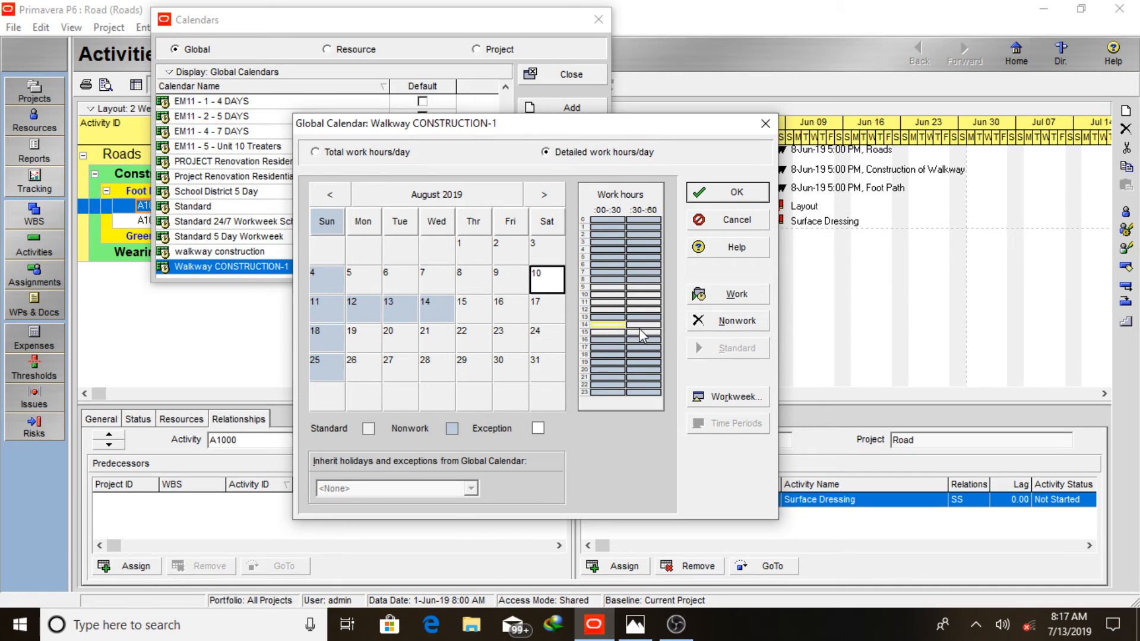
drag(642, 329, 640, 332)
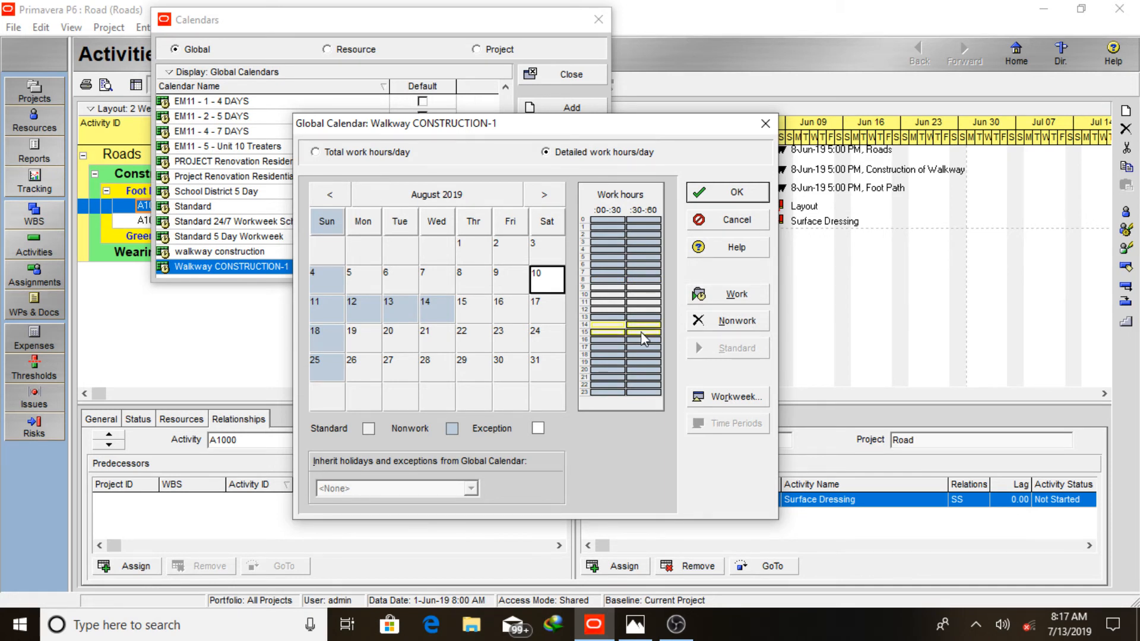
click(708, 329)
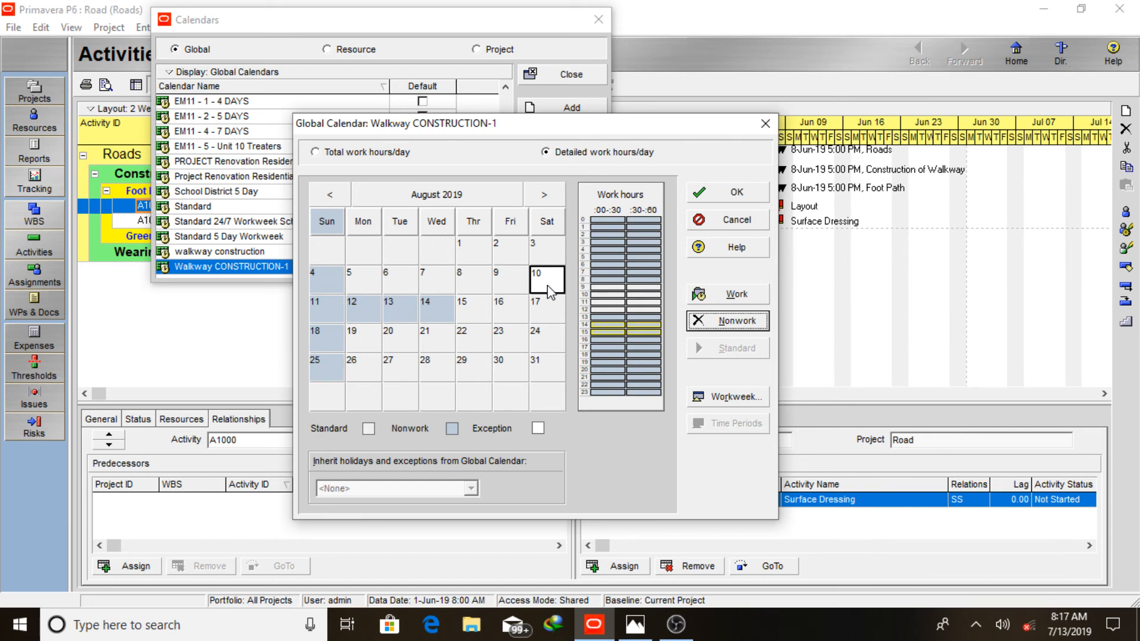
click(729, 194)
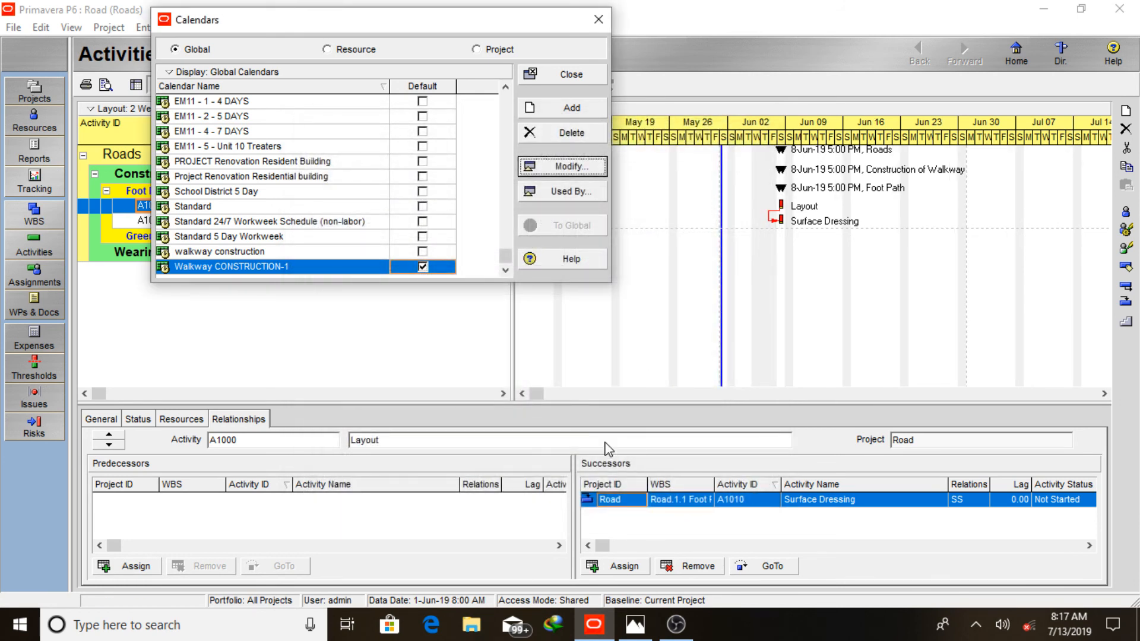
click(676, 625)
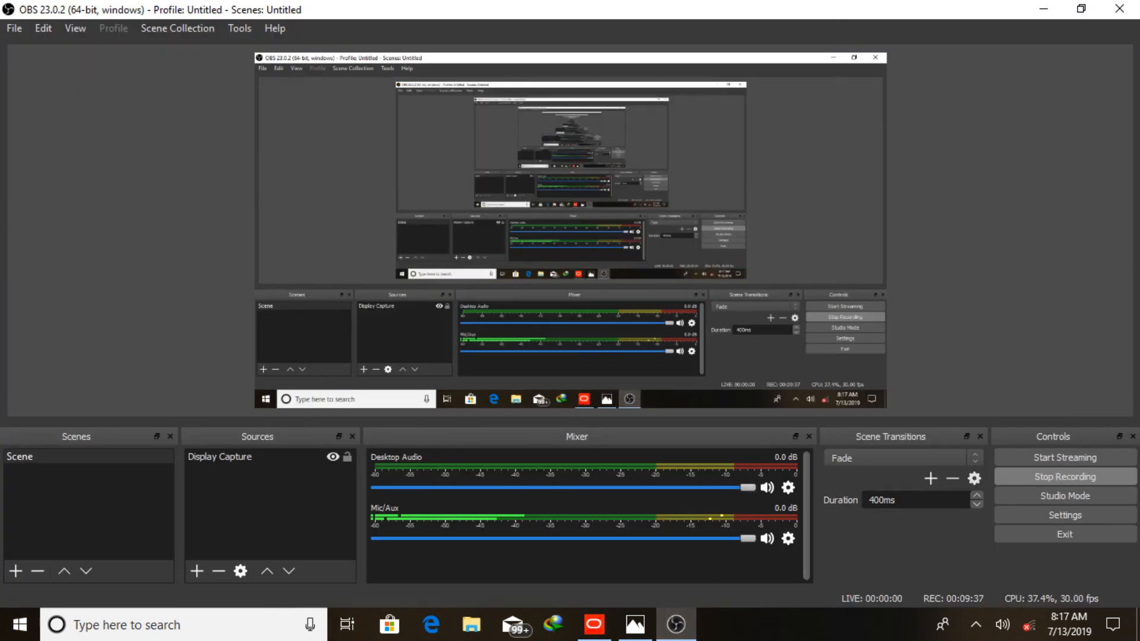